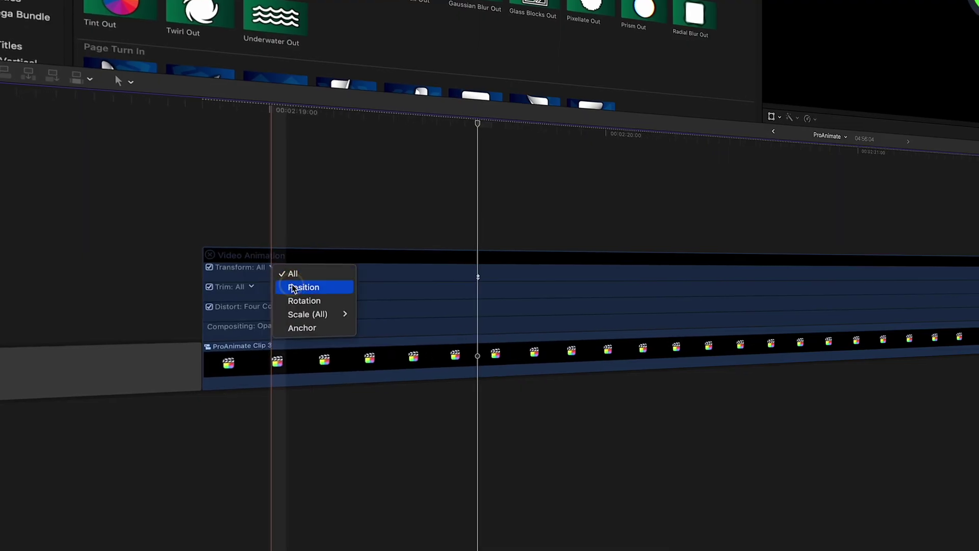
- Show the BW - ProAnimate category's Bounce In, Bounce Out, Continuous and Effect presets in the Titles browser
click(294, 287)
click(291, 266)
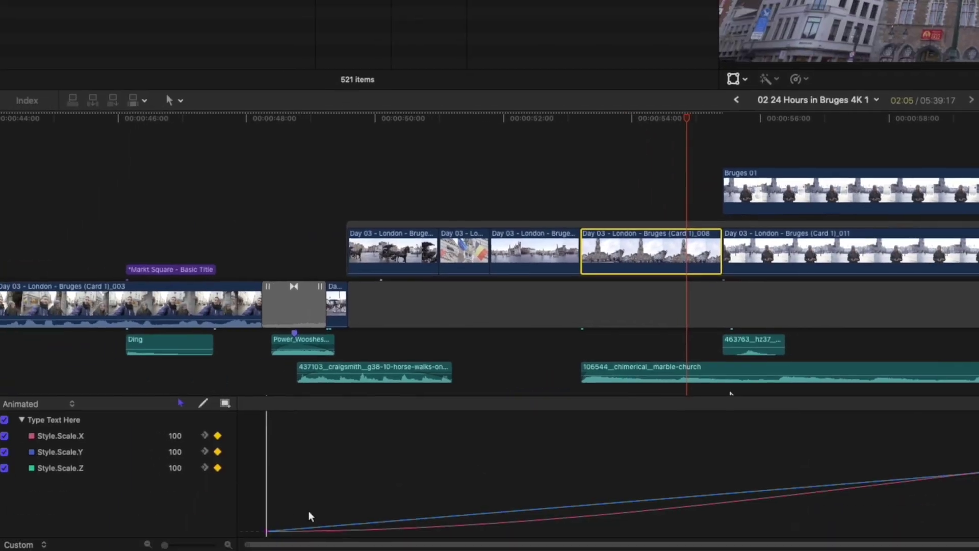
click(331, 530)
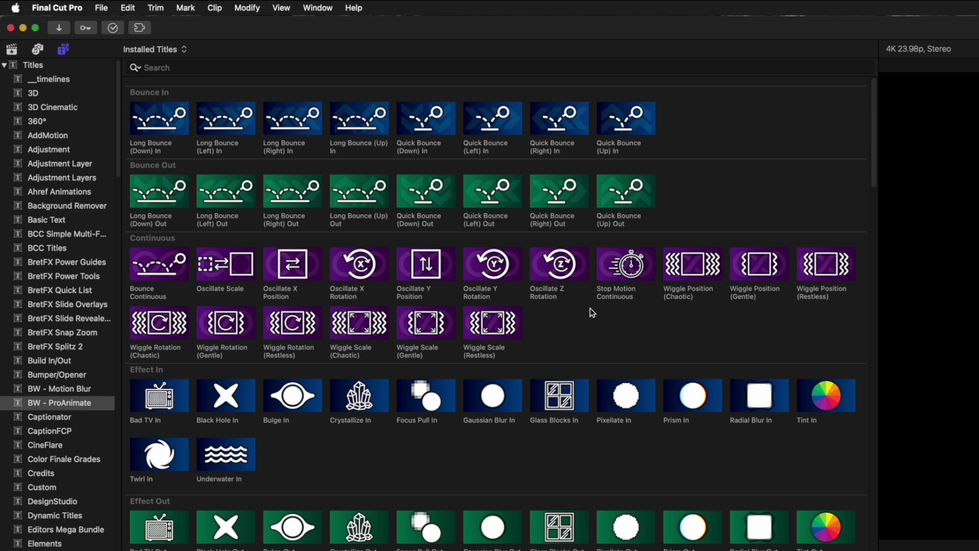
- Drop Quick Bounce (Down) In above the logo clip, trim it shorter, and replay the bounce-in
drag(425, 120, 299, 247)
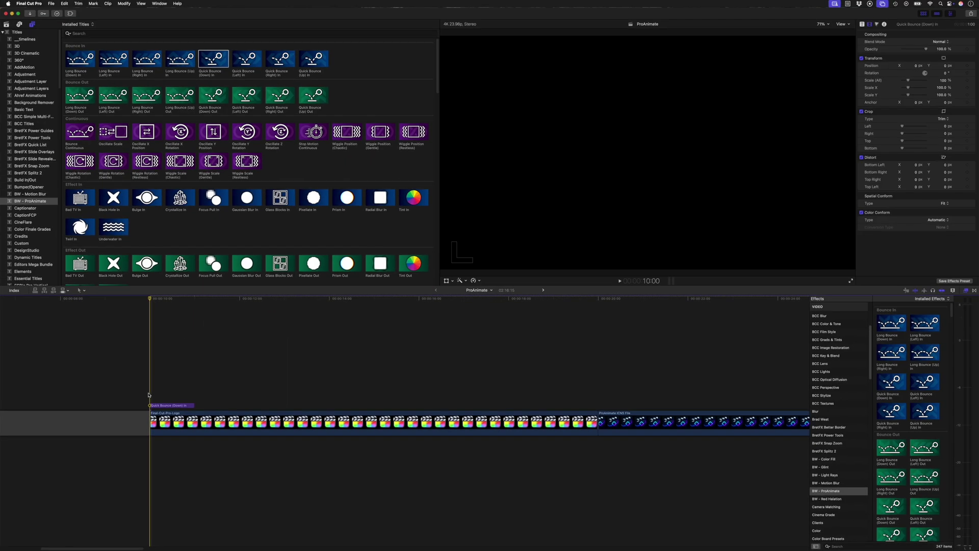
key(space)
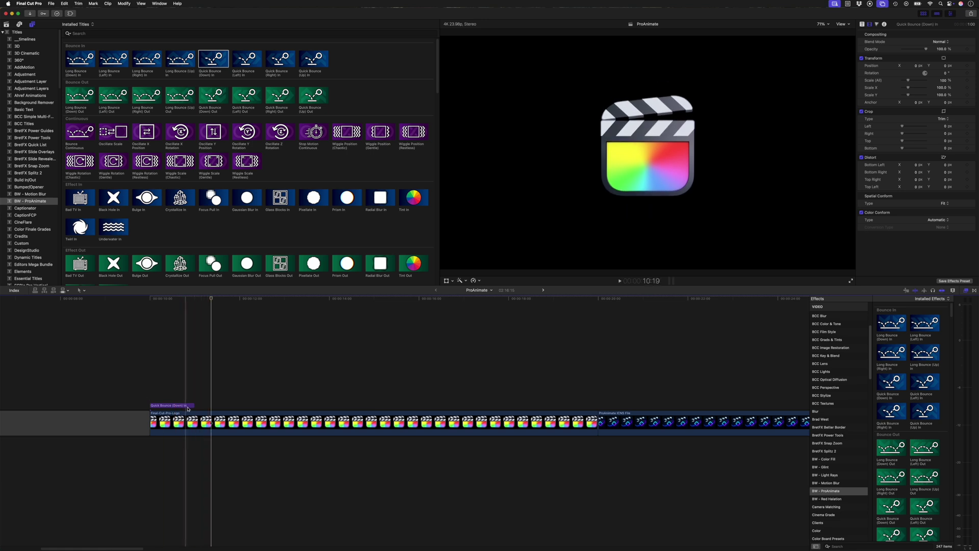
drag(194, 405, 267, 406)
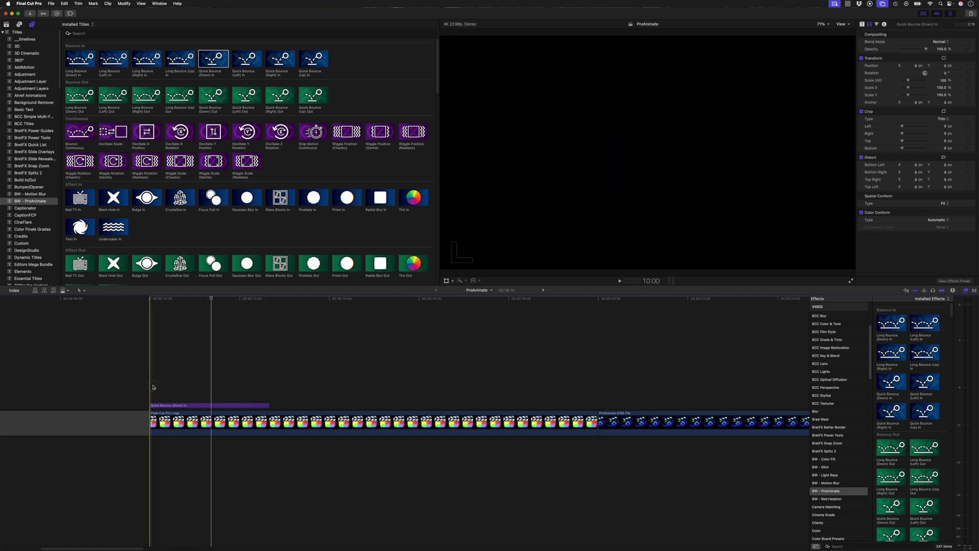
key(space)
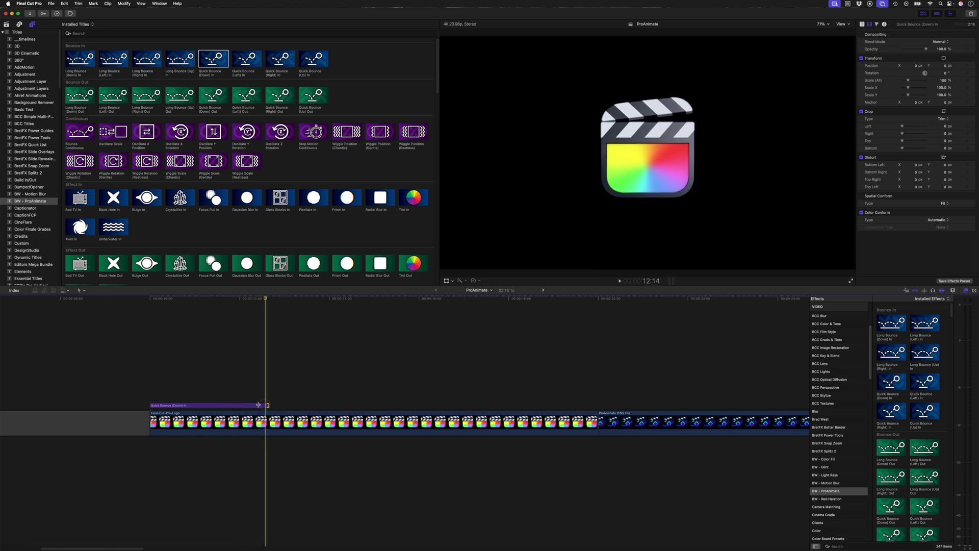
drag(258, 405, 173, 404)
click(150, 391)
key(space)
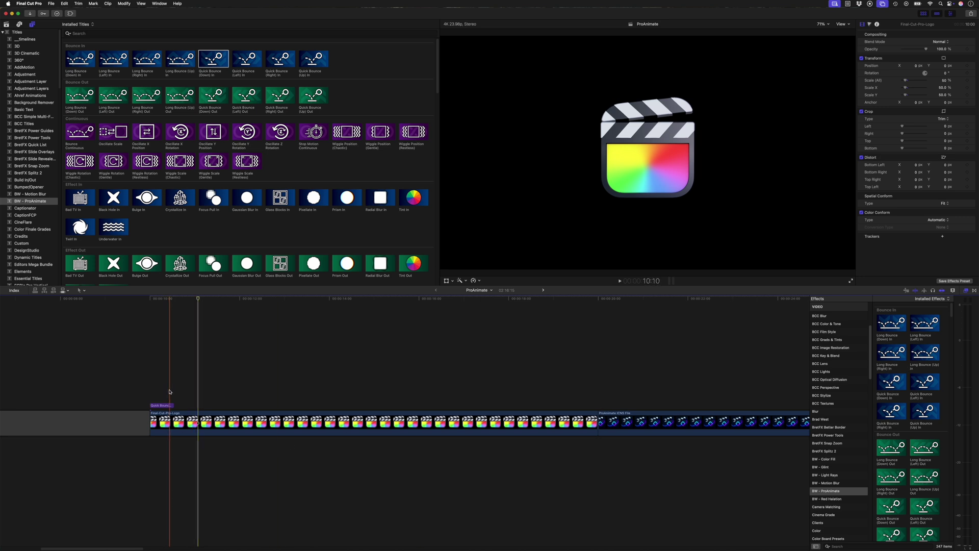
- Connect the ProAnimate ICNS File clip beneath the logo, preview both, then delete the Quick Bounce title
drag(174, 406, 217, 405)
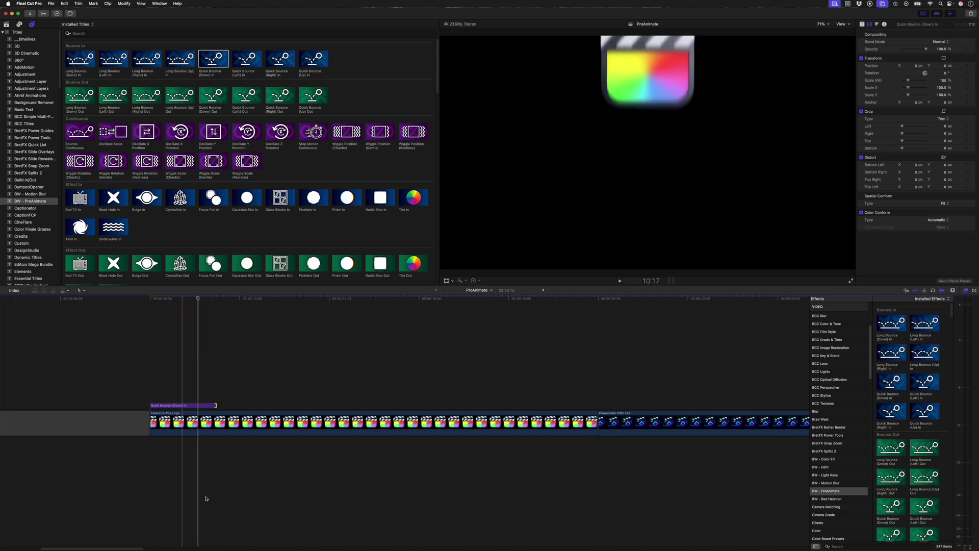
drag(601, 424, 151, 453)
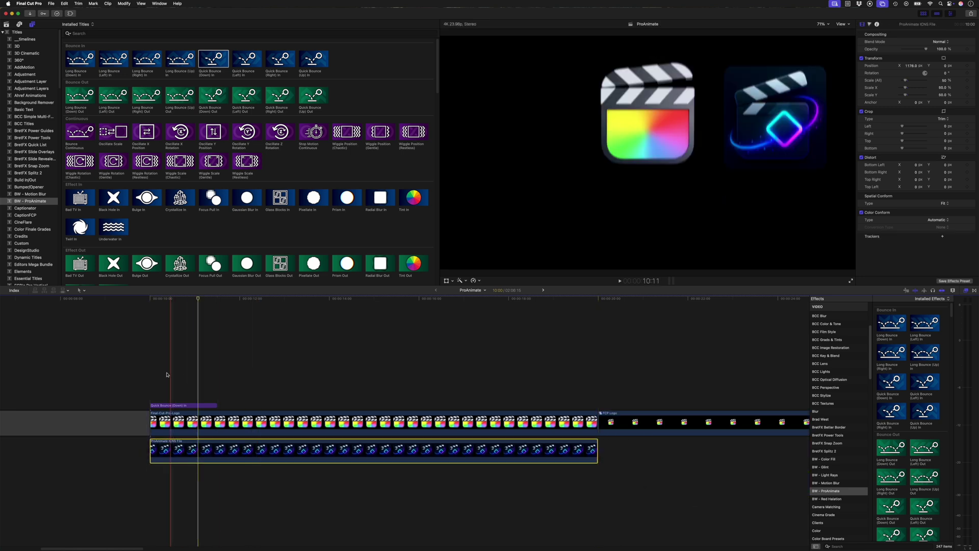
click(150, 374)
key(space)
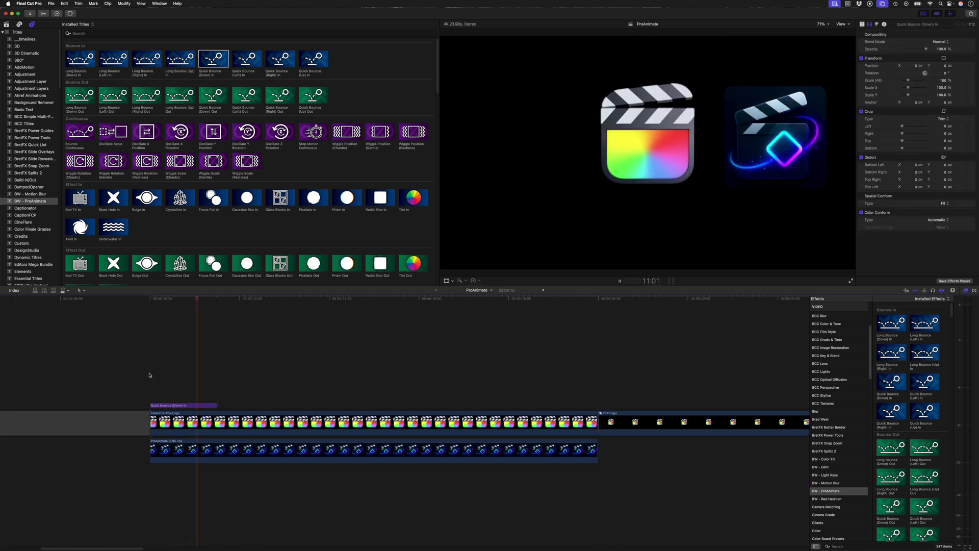
click(233, 453)
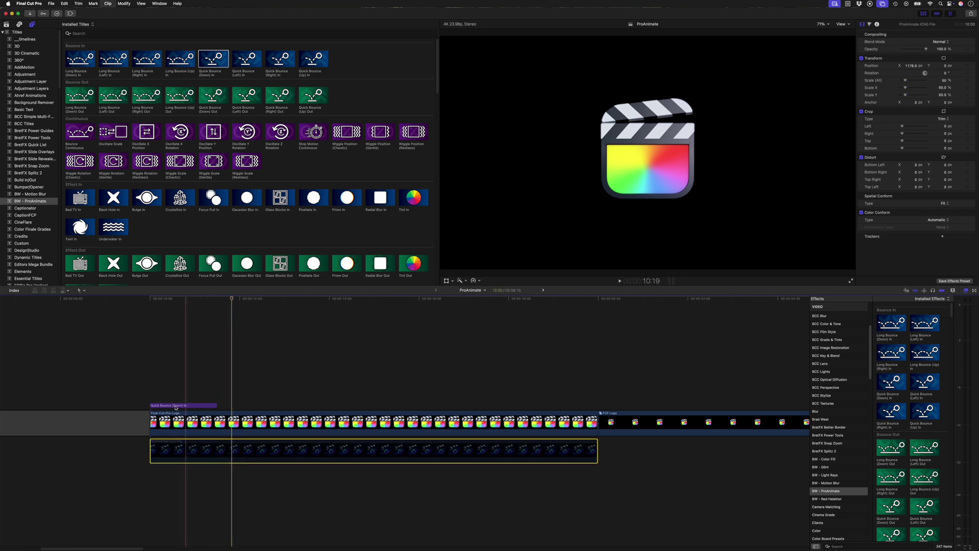
key(Delete)
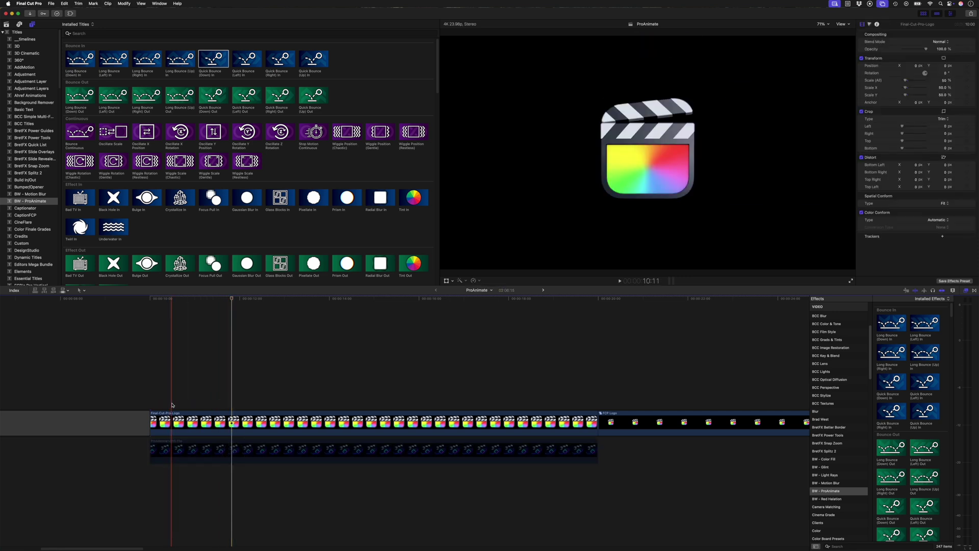
drag(890, 381, 257, 415)
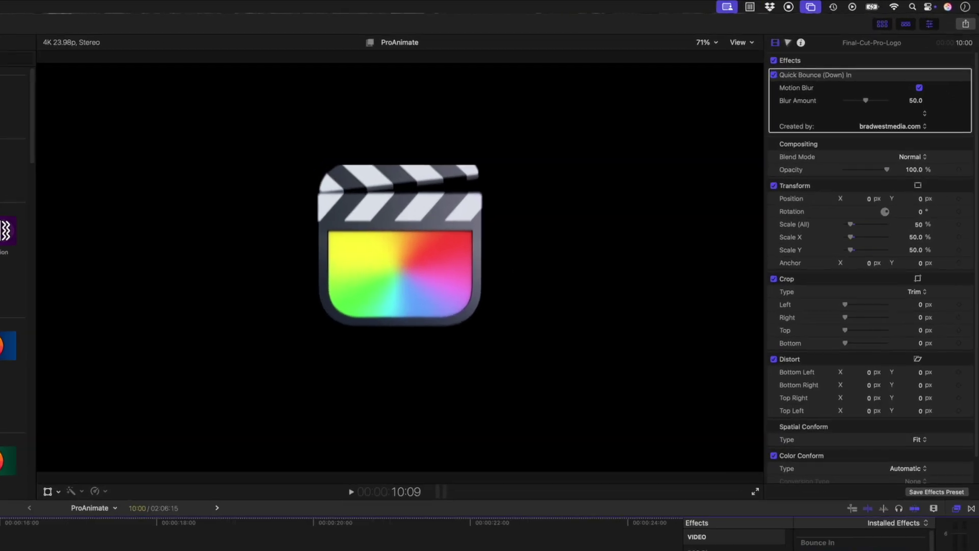
key(Left)
key(Left)
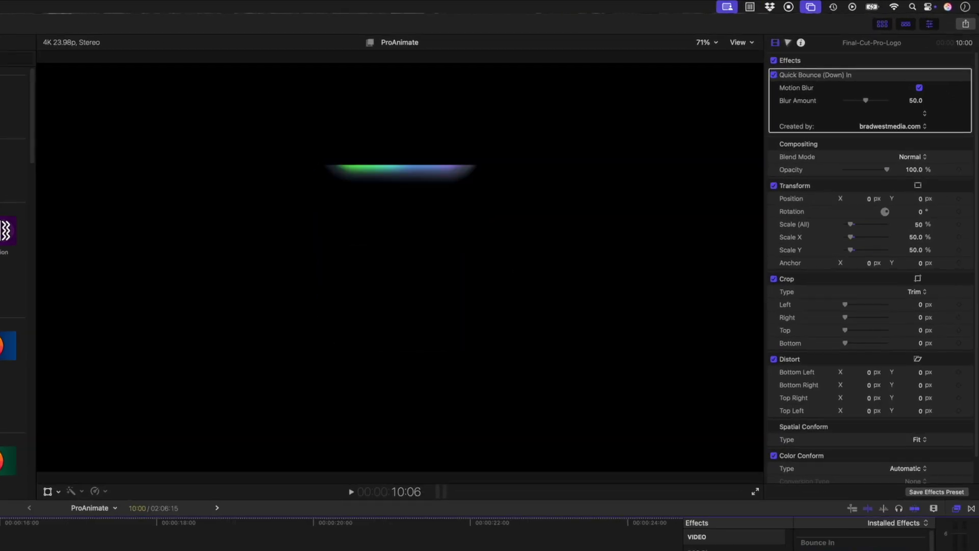
click(48, 492)
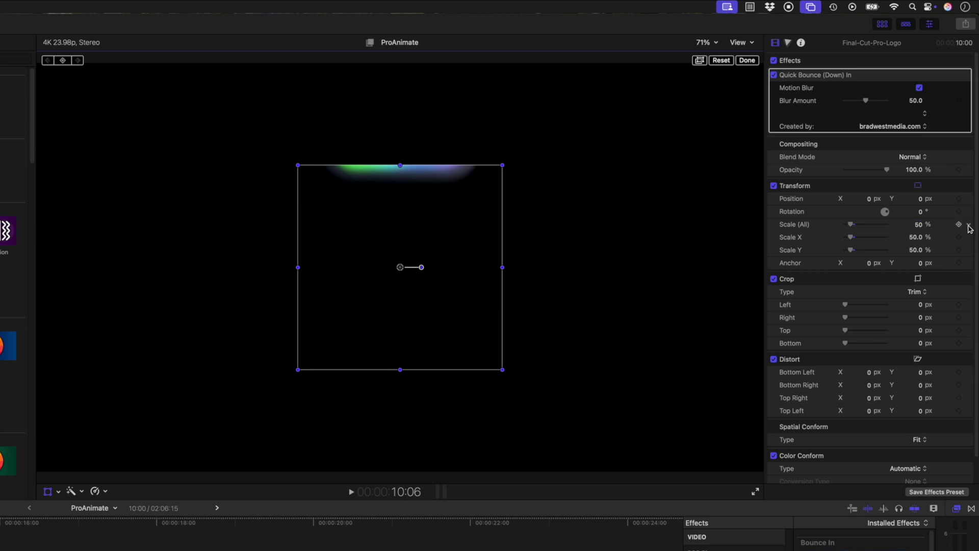
key(Return)
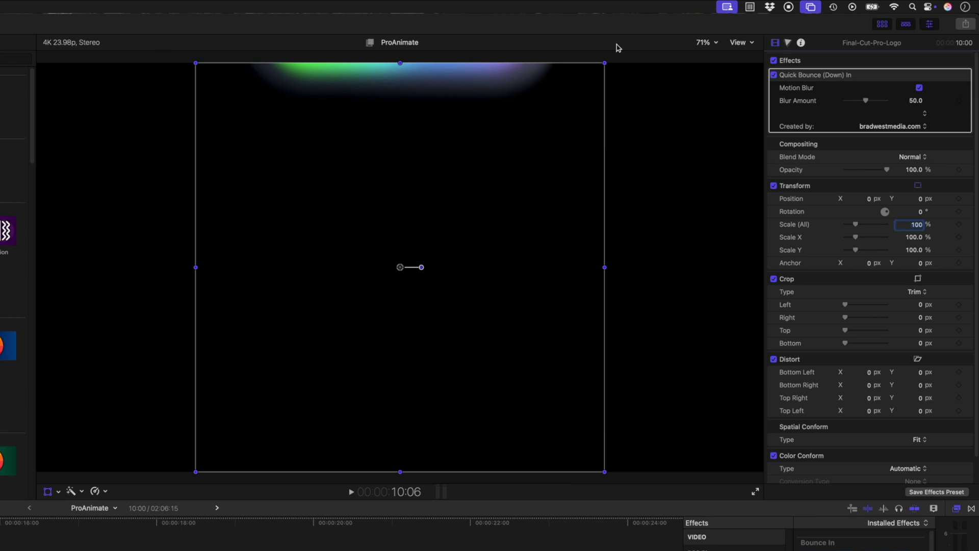
text(50)
key(Return)
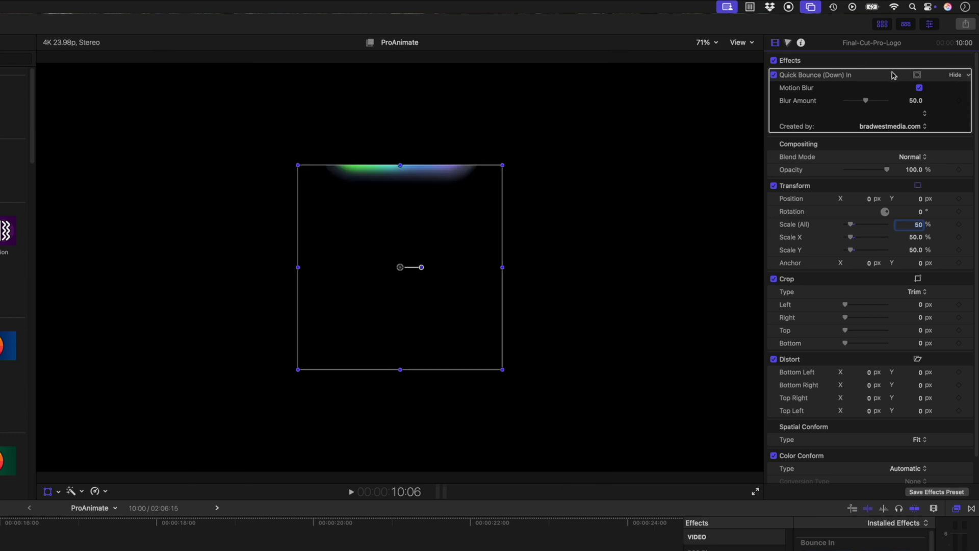
key(Delete)
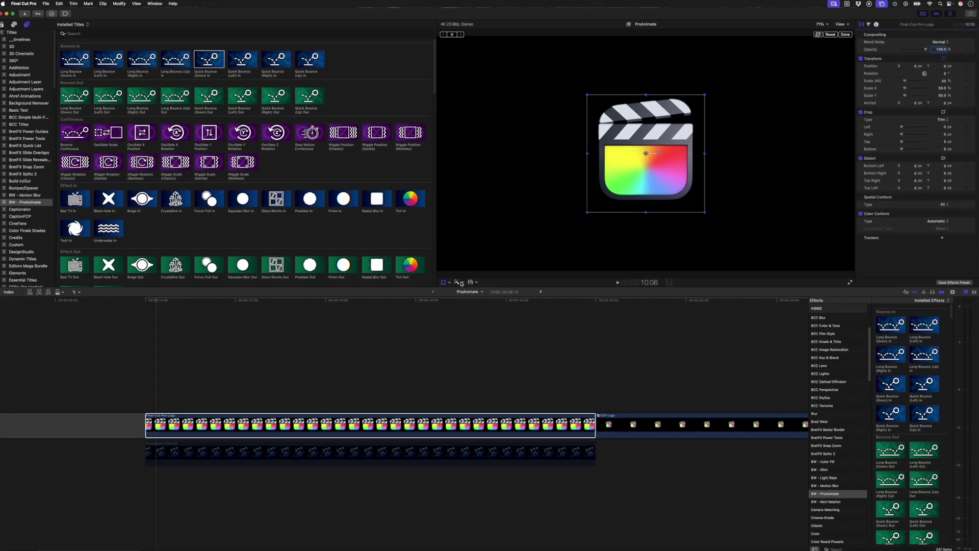
- Make the top logo compound clip ProAnimate Clip 3 and apply Quick Bounce (Down) In to it
click(47, 491)
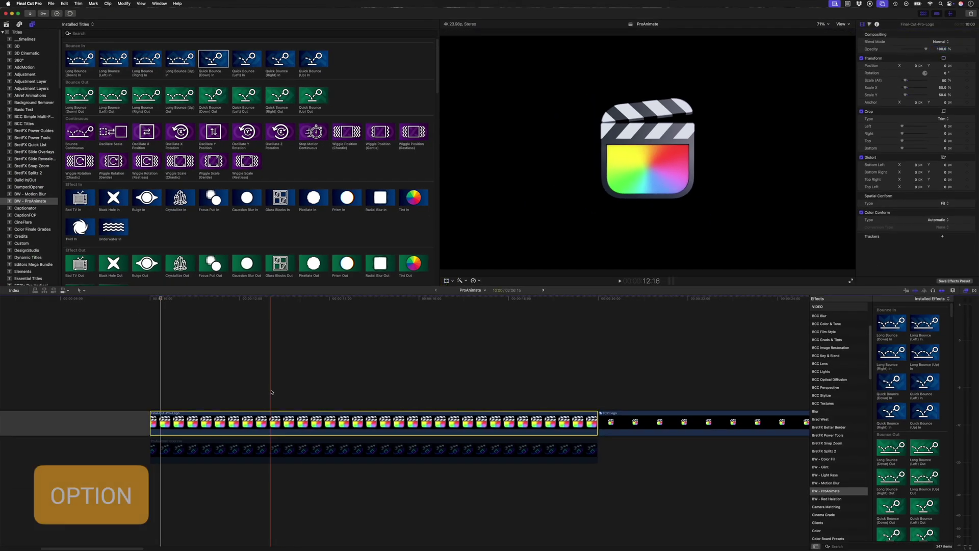
key(alt+g)
key(Return)
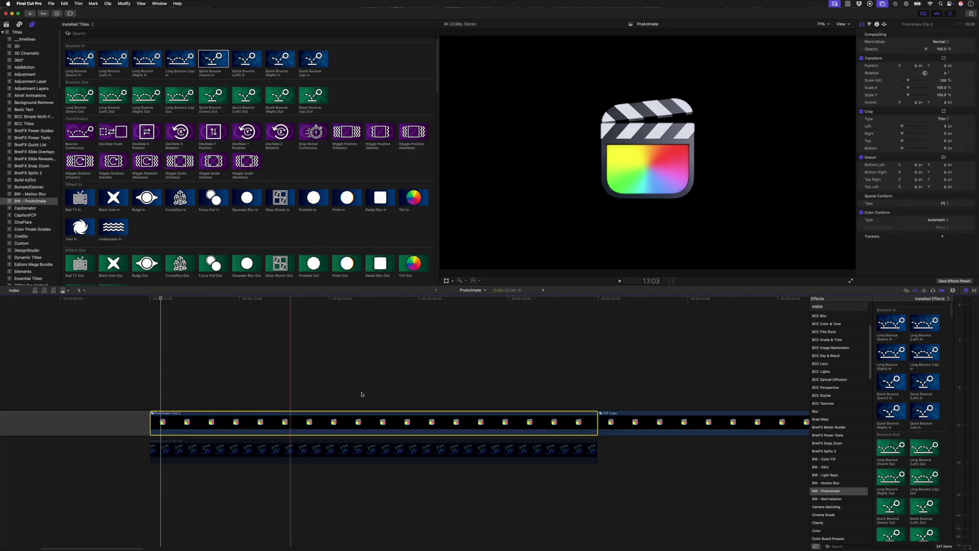
double_click(884, 382)
key(space)
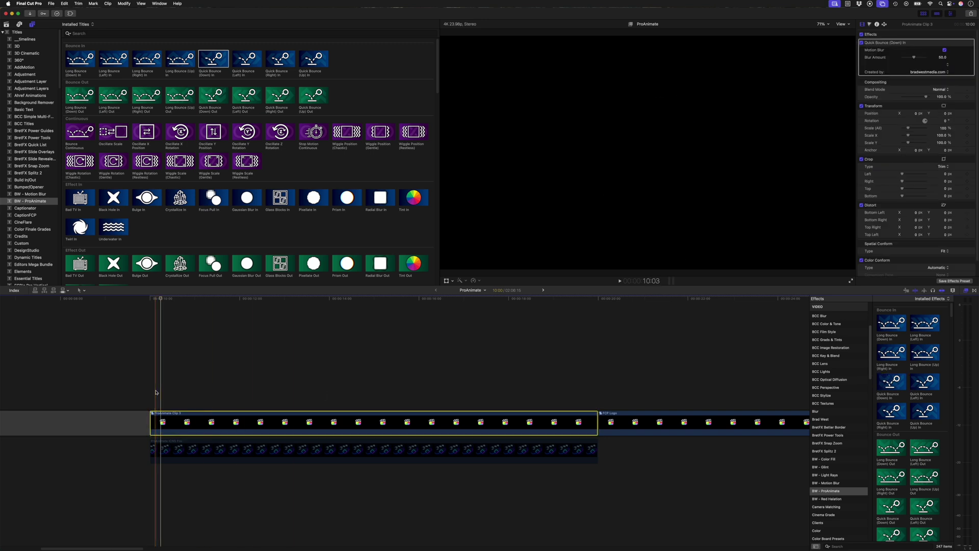
key(space)
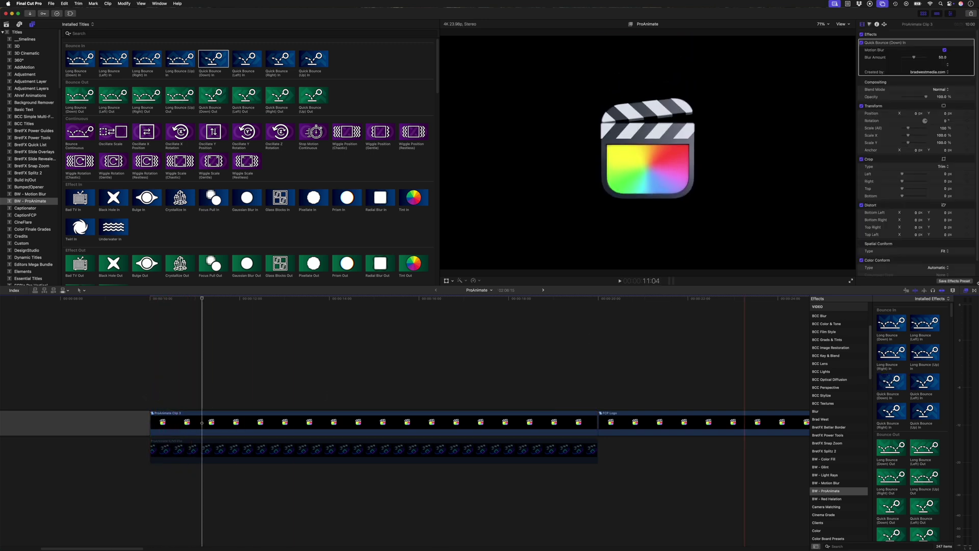
- Start the lower ICNS logo clip slightly later and apply Quick Bounce (Right) In to it
drag(887, 361, 287, 425)
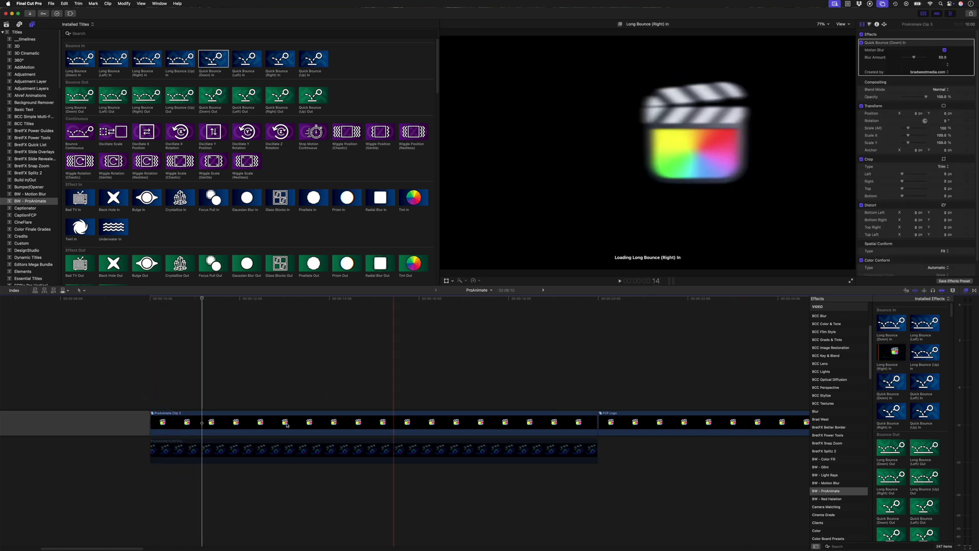
click(257, 449)
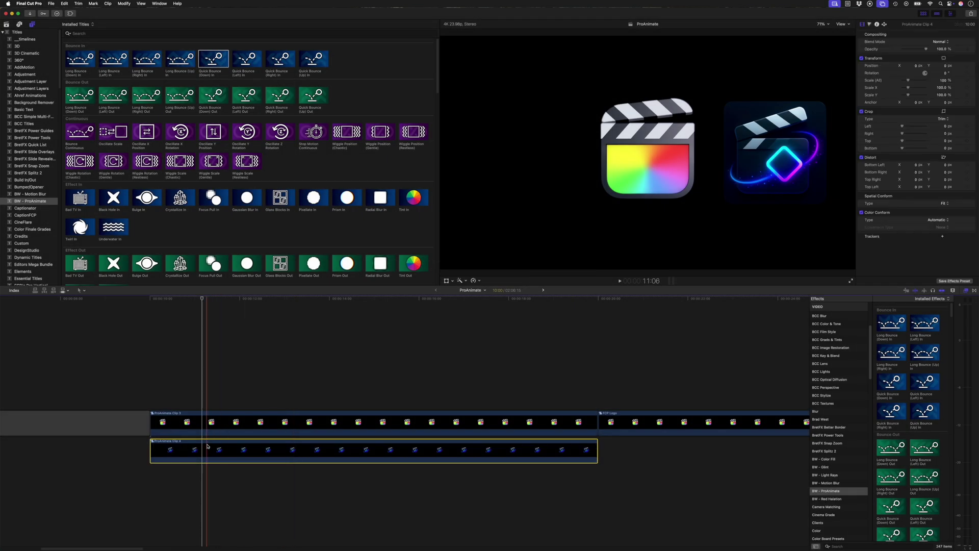
drag(209, 447, 221, 446)
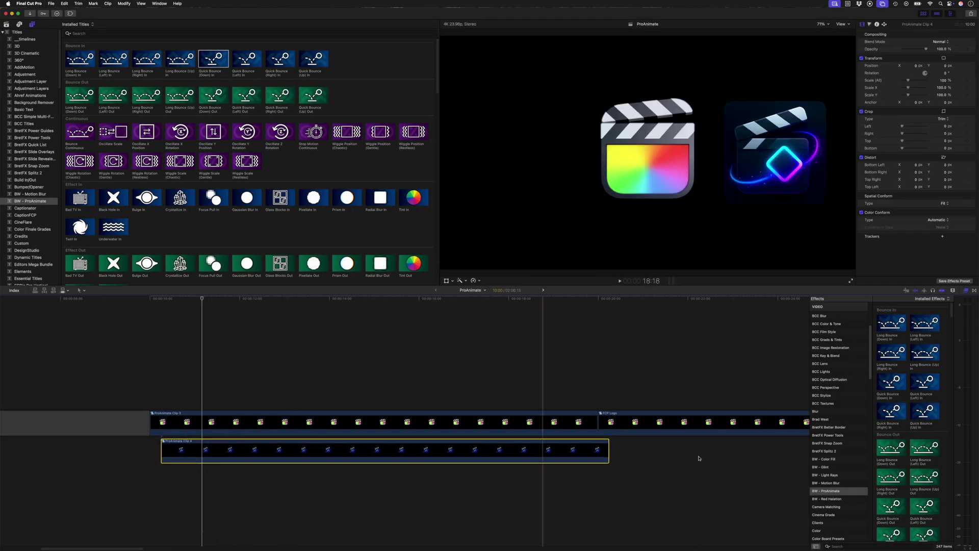
drag(888, 412, 323, 457)
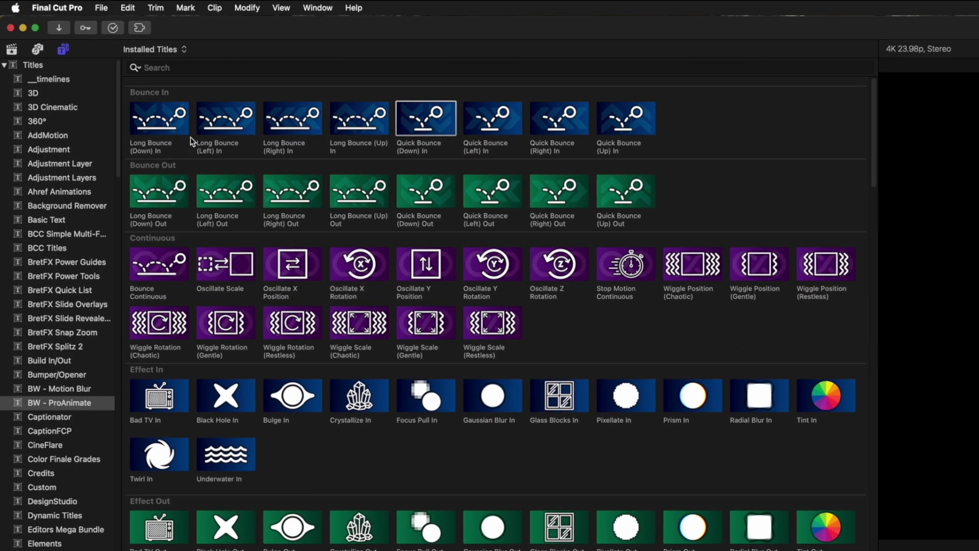
scroll(716, 145, down, 15)
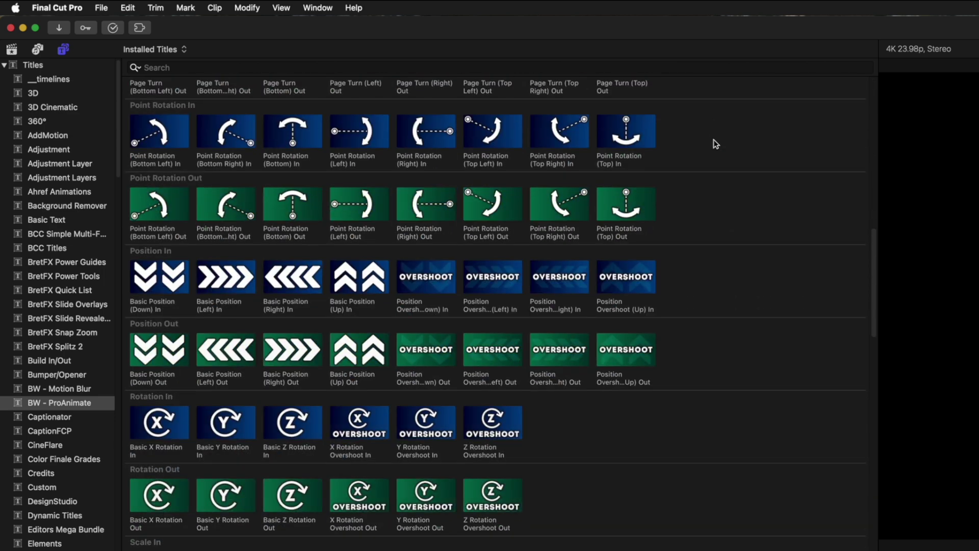
scroll(368, 314, up, 15)
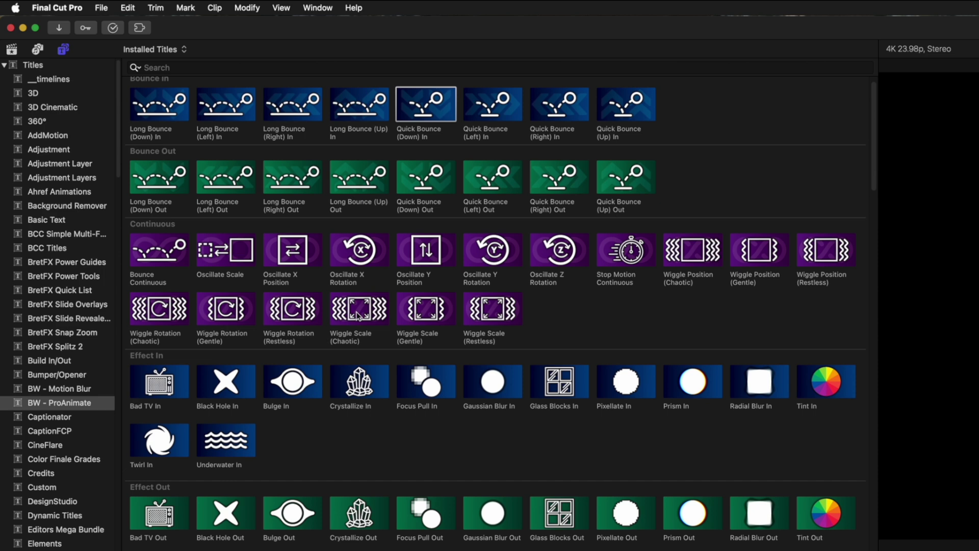
scroll(602, 321, down, 15)
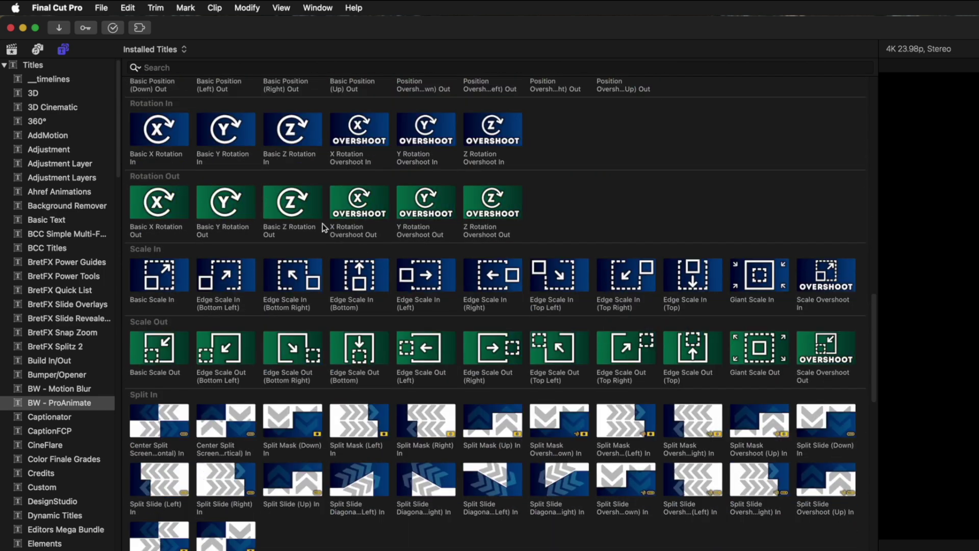
scroll(391, 311, down, 10)
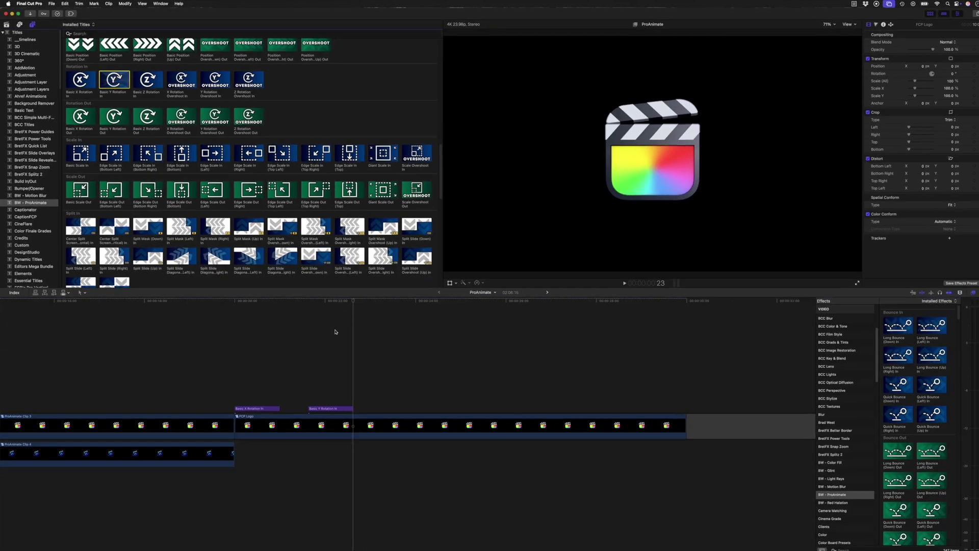
- Layer Basic Position (Left) In, Basic Scale In and Bad TV In titles onto the FCP Logo clip at the playhead
click(415, 387)
scroll(285, 198, up, 5)
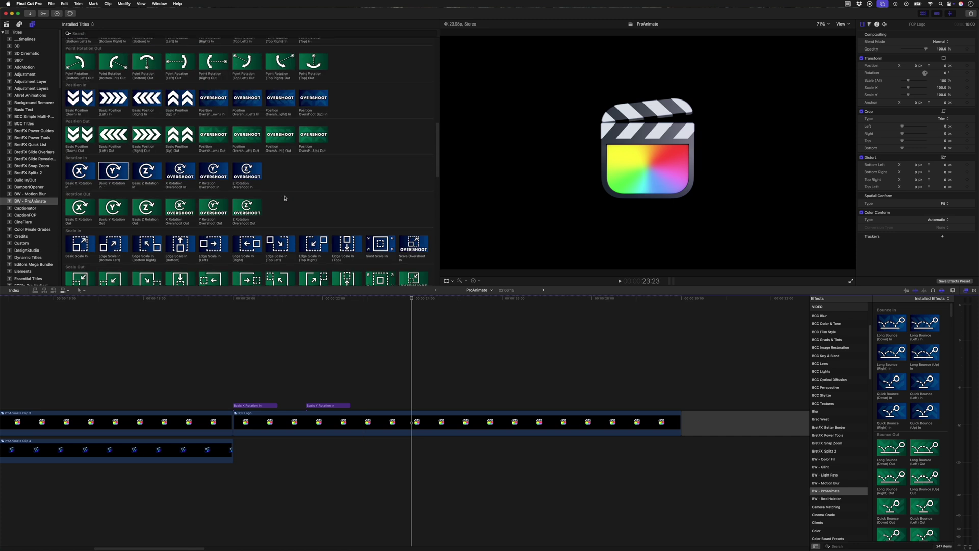
drag(114, 115, 411, 404)
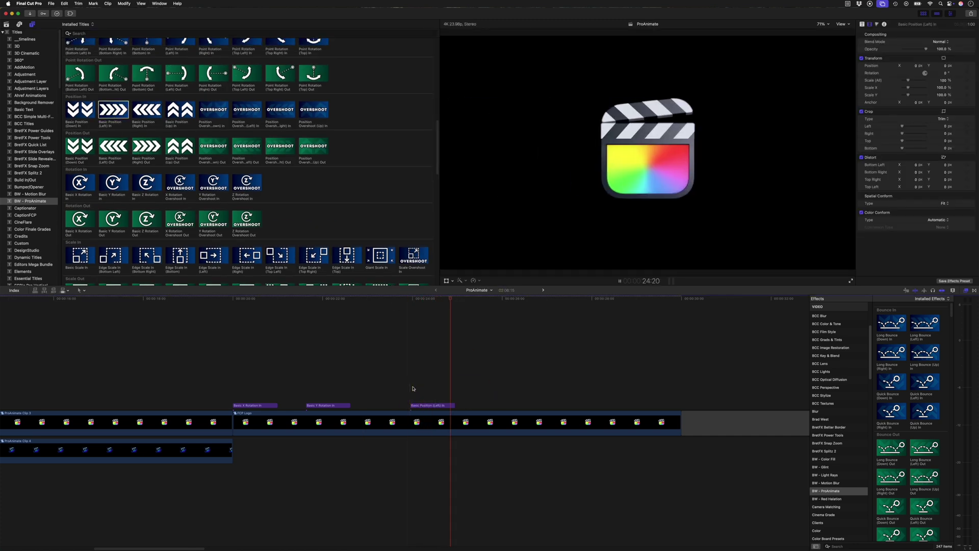
scroll(136, 128, down, 3)
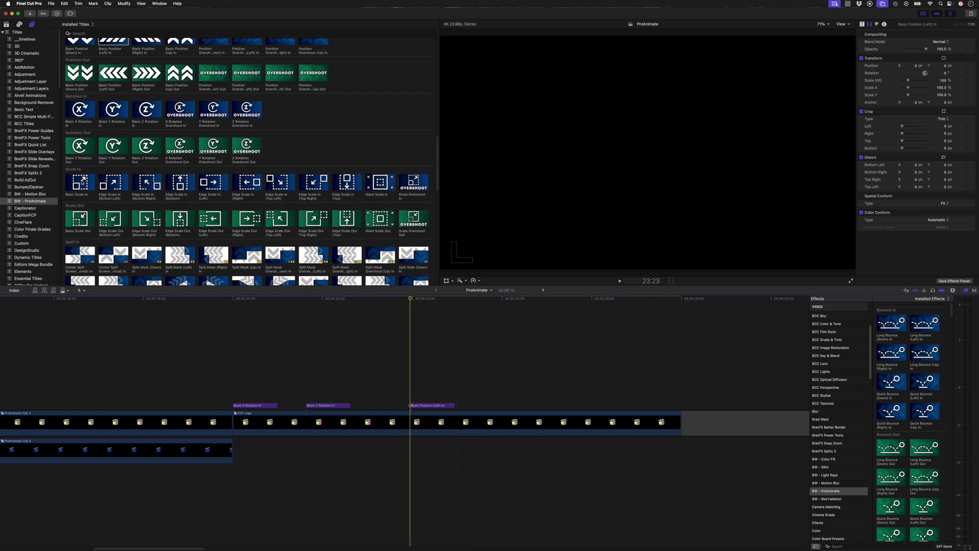
drag(82, 181, 401, 363)
drag(413, 406, 413, 407)
scroll(127, 153, up, 8)
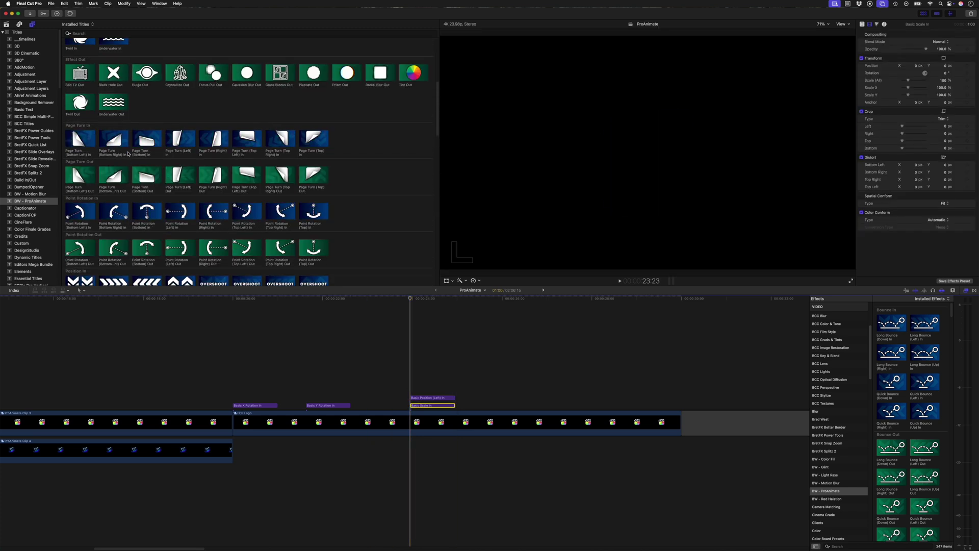
scroll(102, 163, up, 4)
click(84, 170)
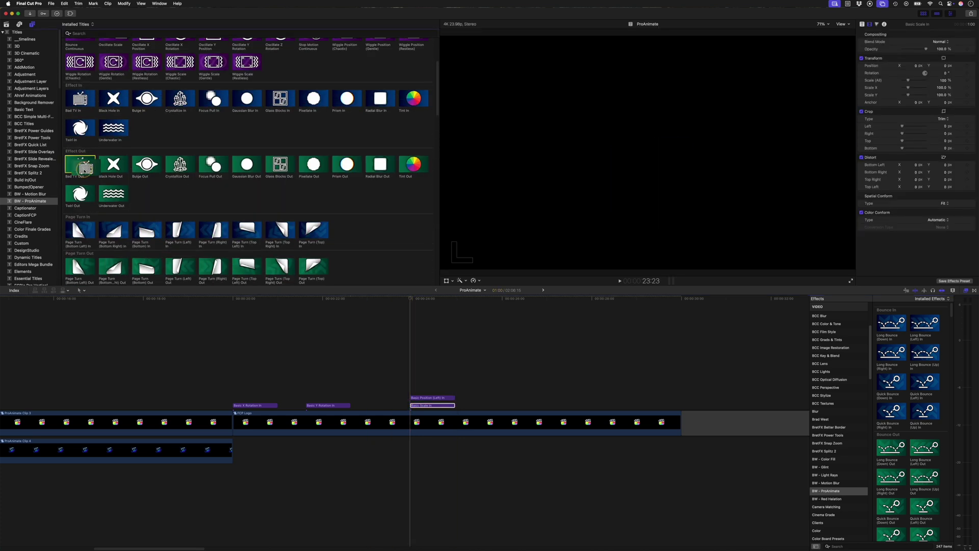
drag(80, 98, 414, 409)
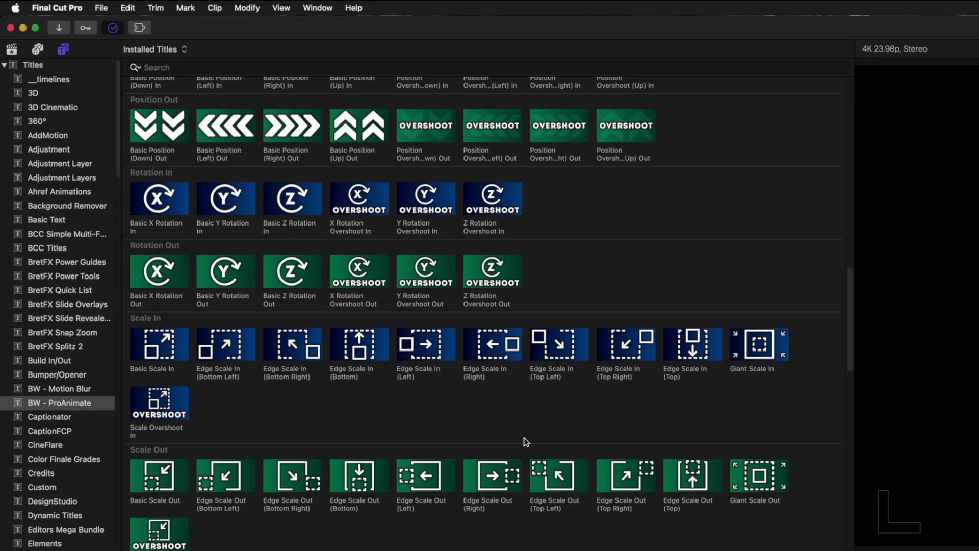
- Place Scale Overshoot In at the FCP Logo clip's start and play back the logo animation
scroll(525, 442, up, 1)
drag(169, 410, 132, 550)
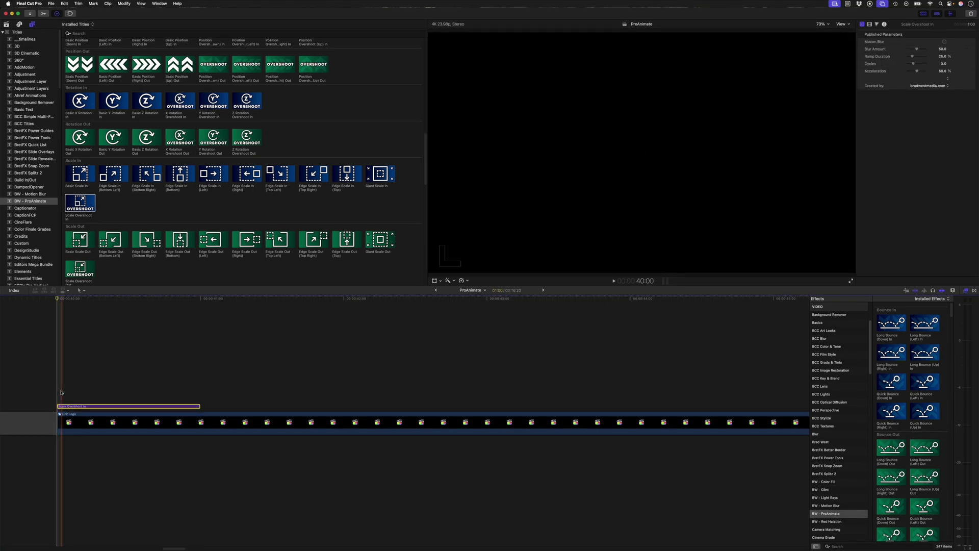
key(space)
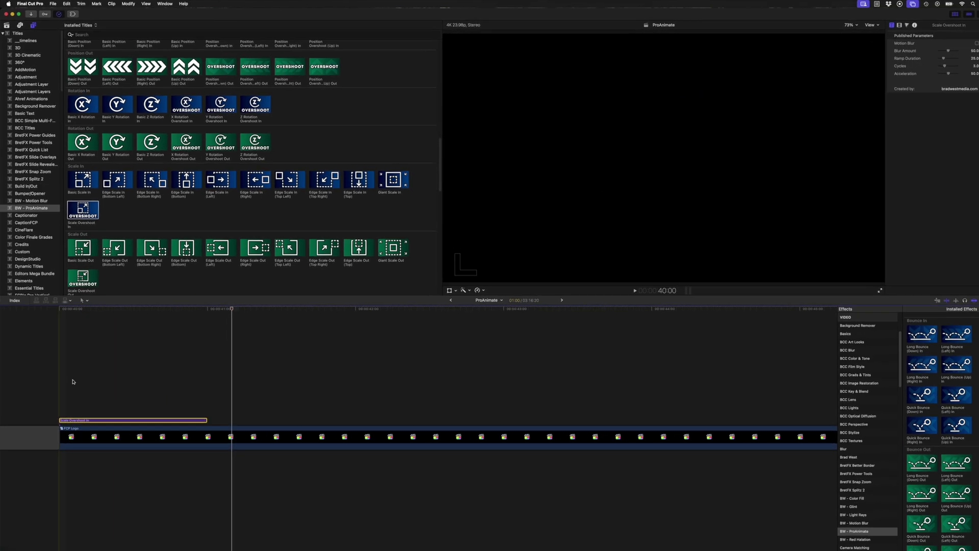
scroll(197, 201, up, 15)
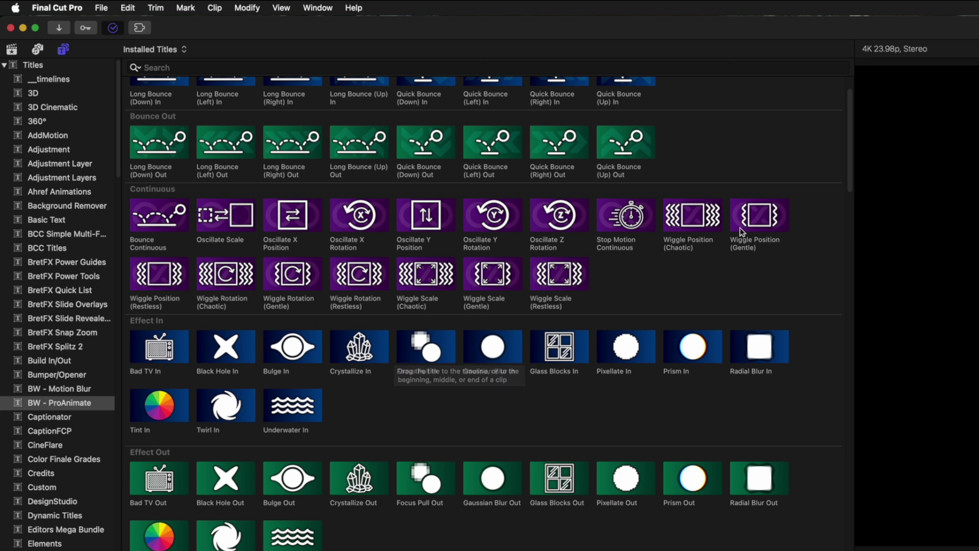
- Drop Wiggle Position (Gentle) from Continuous above the Scale Overshoot In title and return to the timeline start
drag(742, 232, 60, 397)
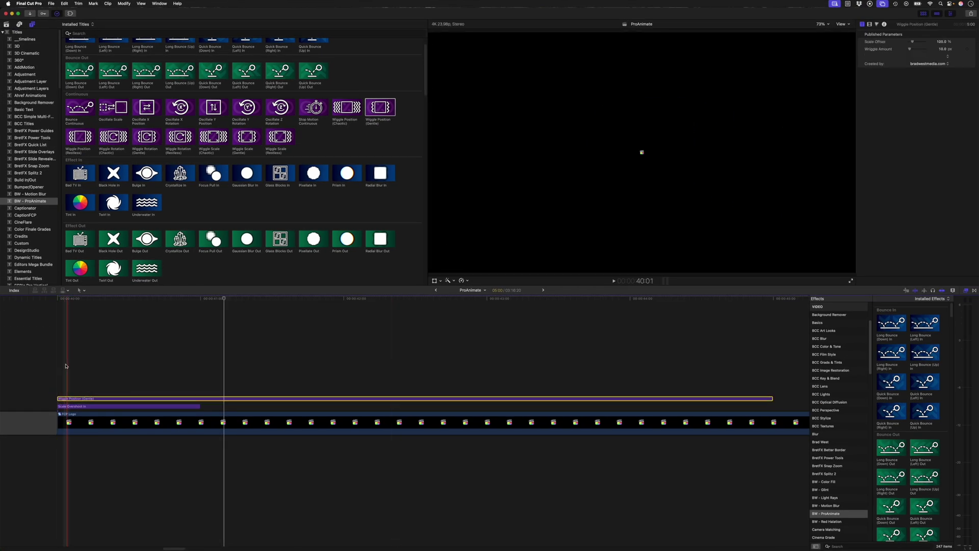
click(59, 366)
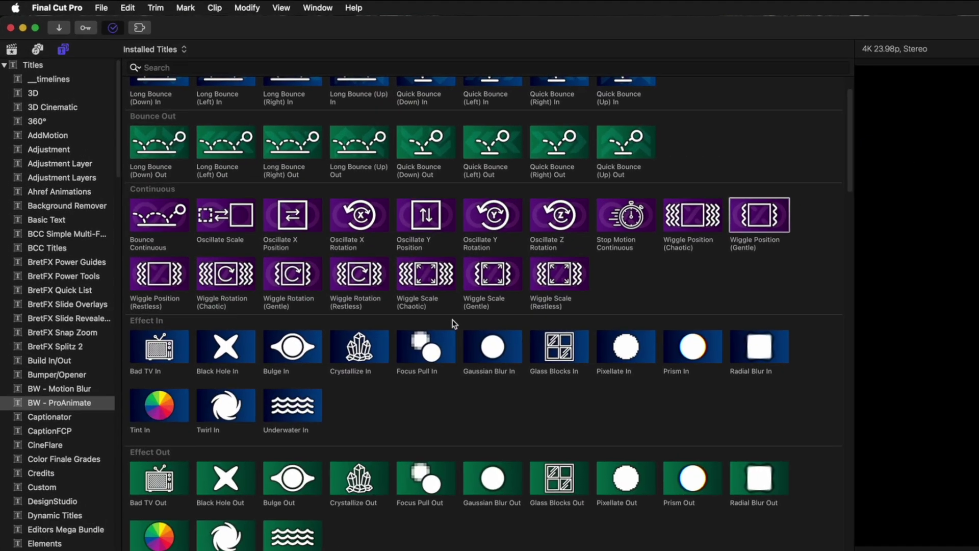
- Drop Swing (Top Right) In at the start of the FCP logo clip
scroll(226, 160, up, 2)
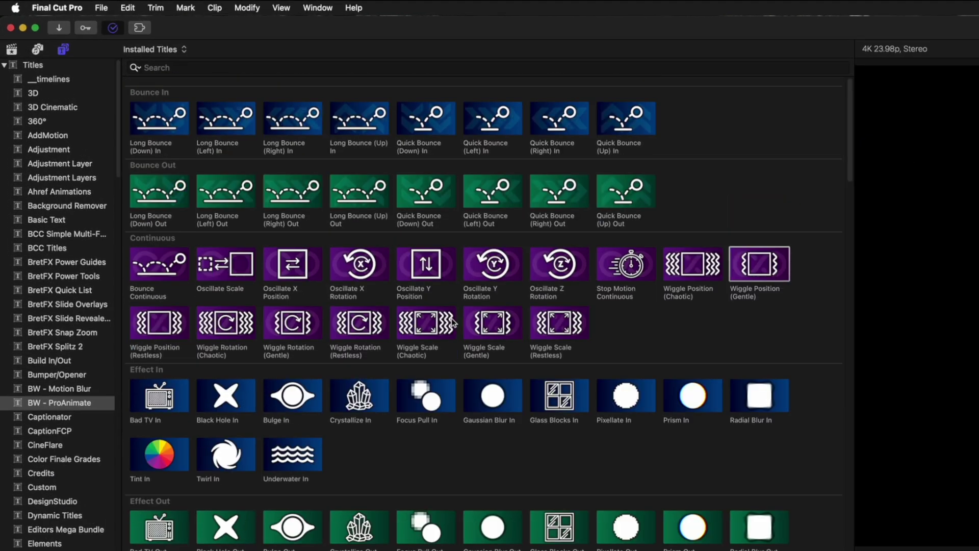
scroll(452, 321, down, 15)
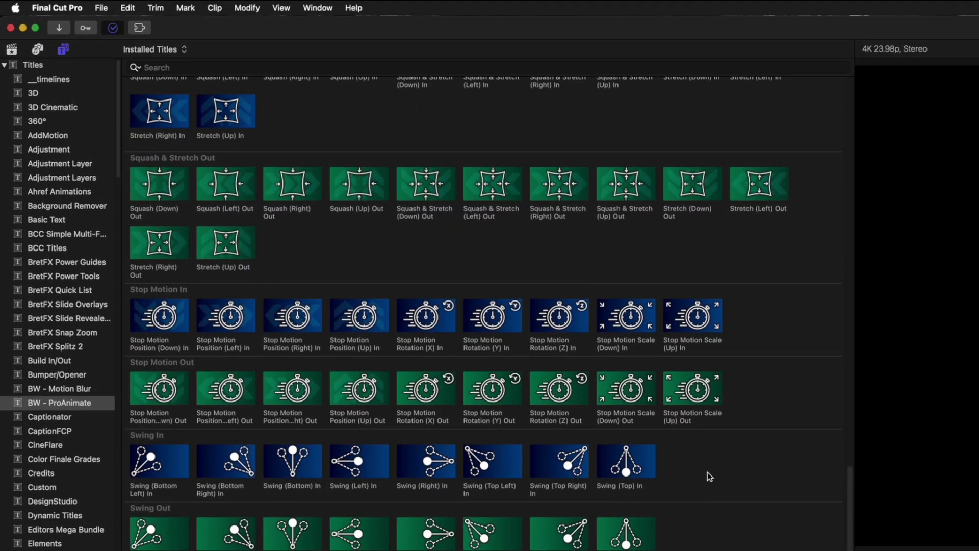
drag(559, 465, 165, 550)
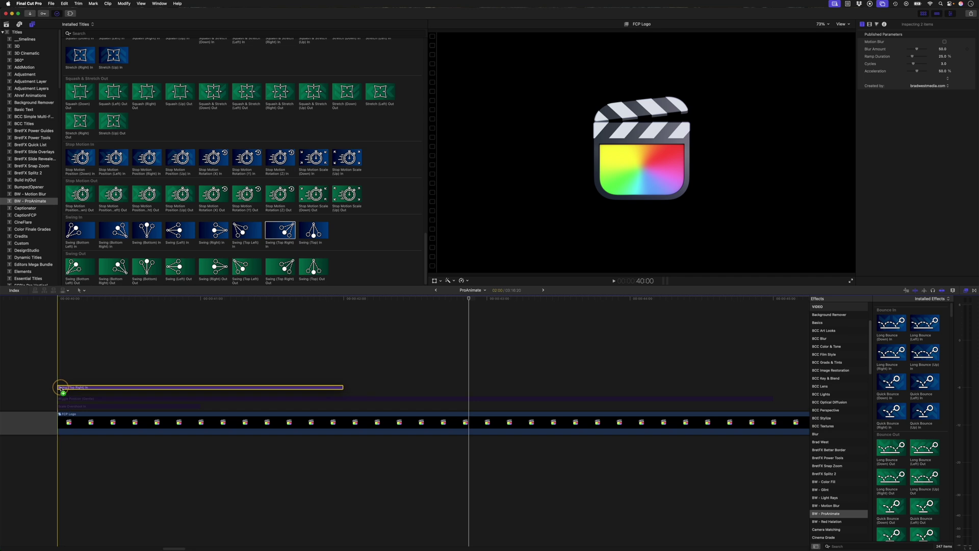
drag(61, 389, 60, 388)
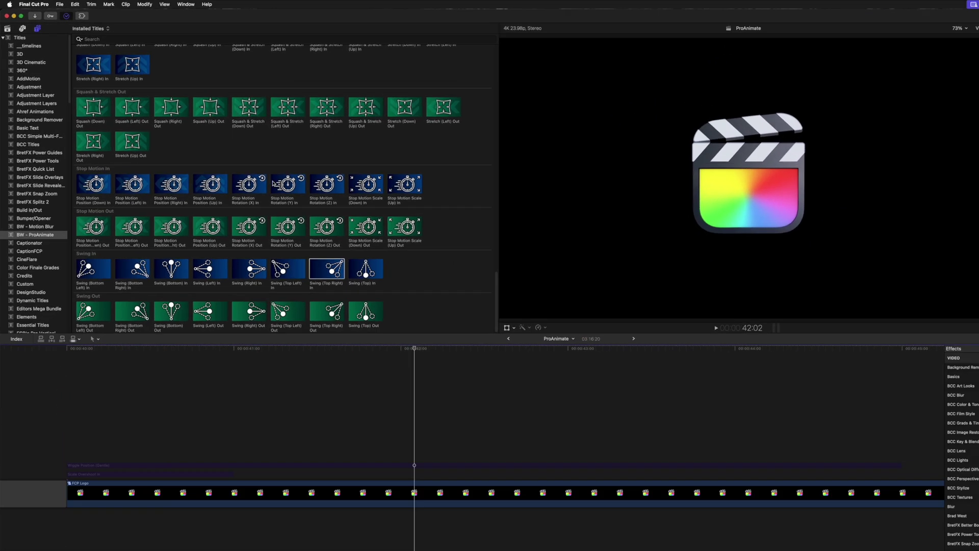
- Preview and delete Squash & Stretch (Down) In, then place Split Slide Diagonal (Top Right) In at the start
scroll(255, 168, up, 4)
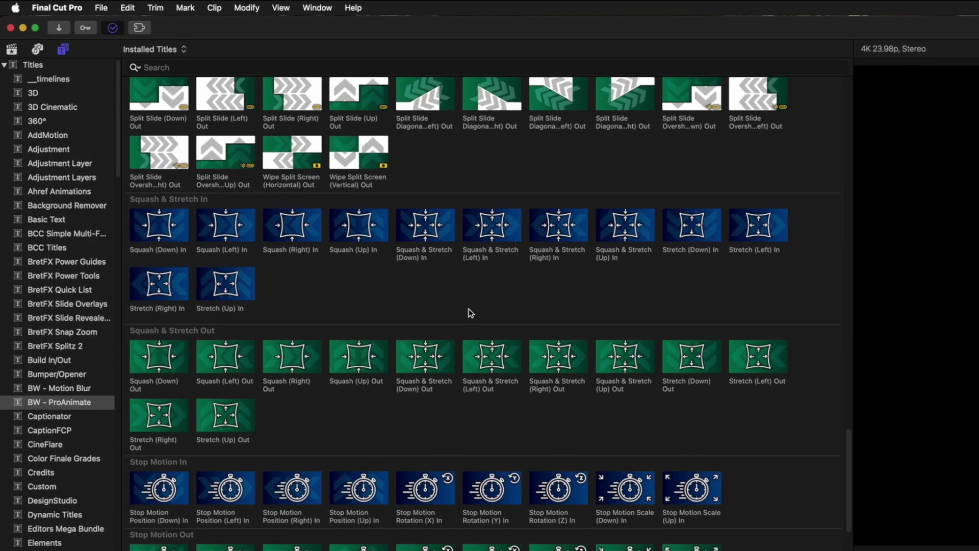
drag(213, 112, 58, 389)
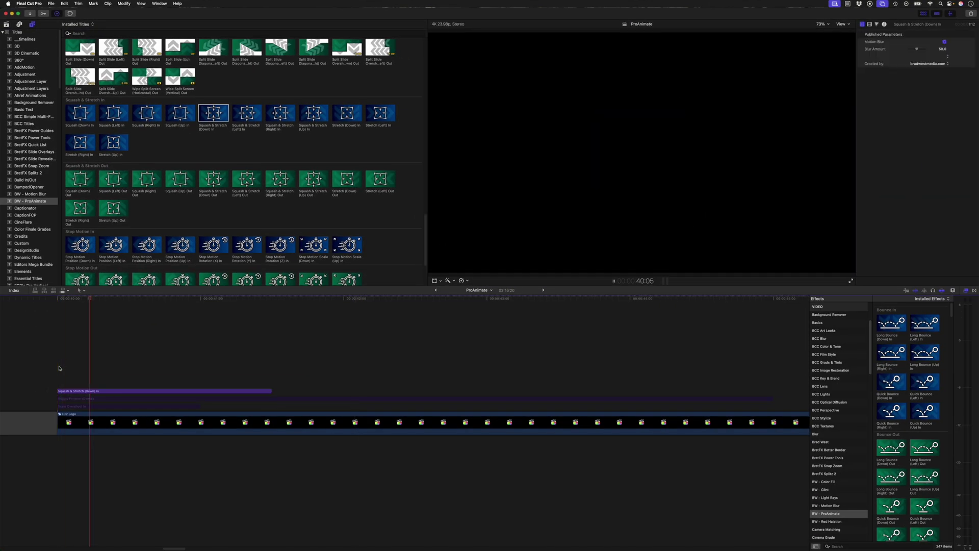
key(space)
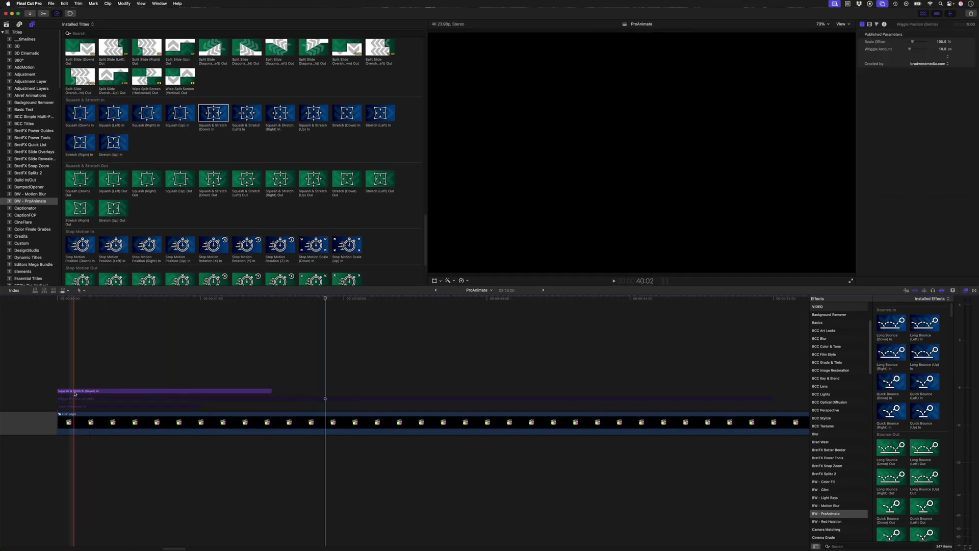
key(Delete)
scroll(316, 128, up, 5)
drag(63, 383, 60, 382)
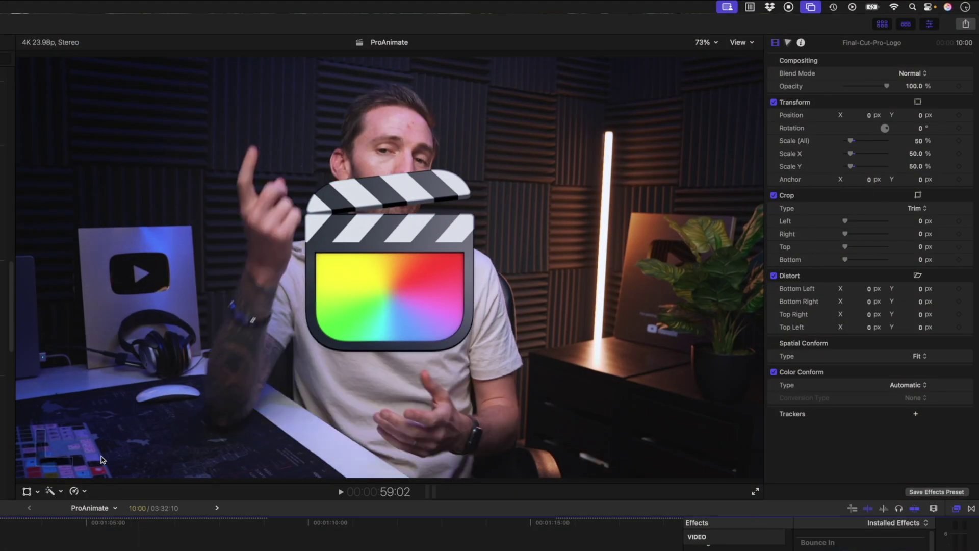
- Scale the FCP logo down to about 32%, move it to the upper right, and drop Scale Overshoot In onto it
drag(286, 375, 338, 344)
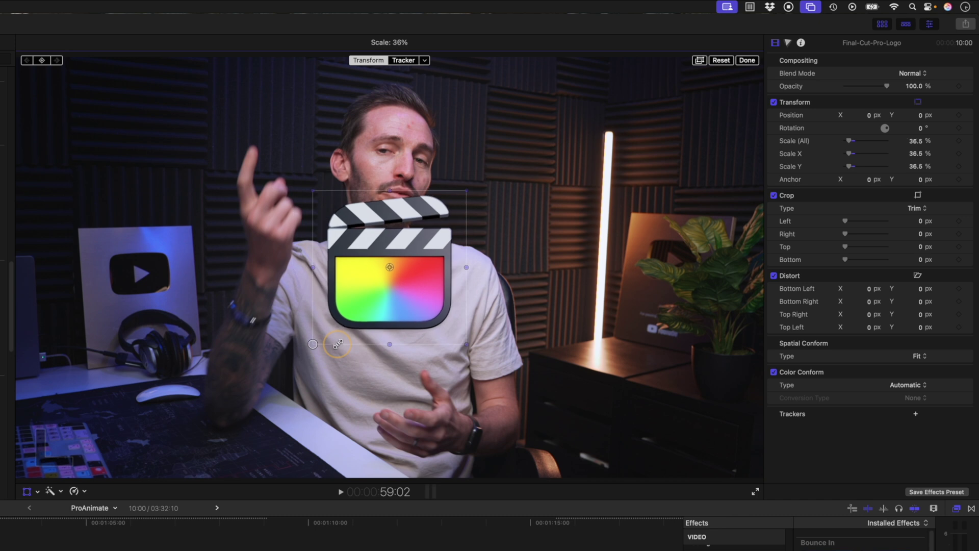
drag(368, 306, 617, 186)
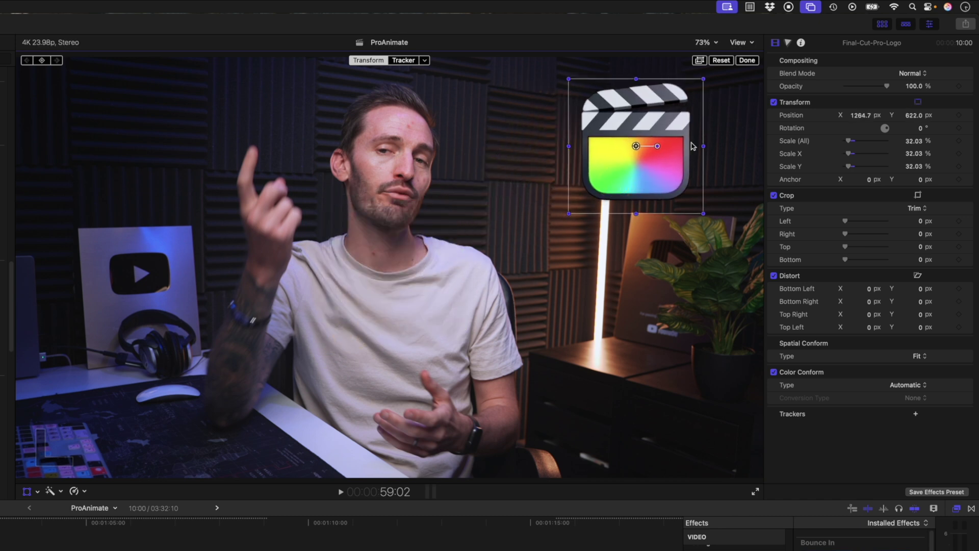
click(747, 60)
drag(93, 148, 372, 438)
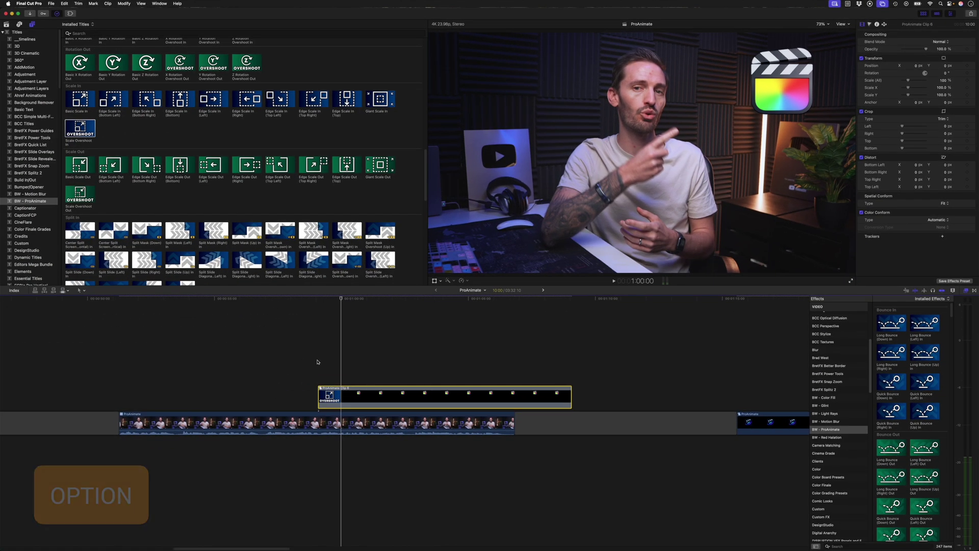
- Break apart the compound clip, reset the logo's transform, and set its scale to 32%
key(alt+shift+g)
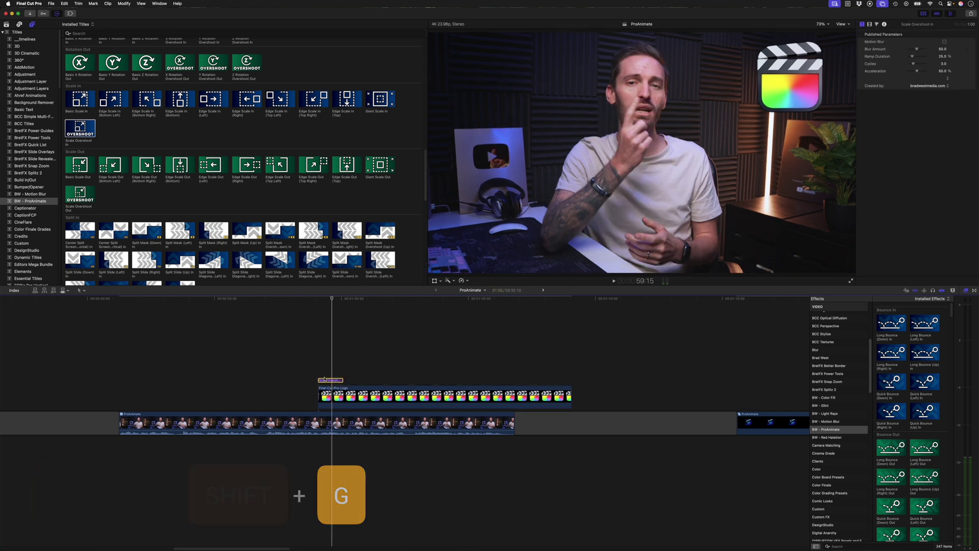
click(344, 395)
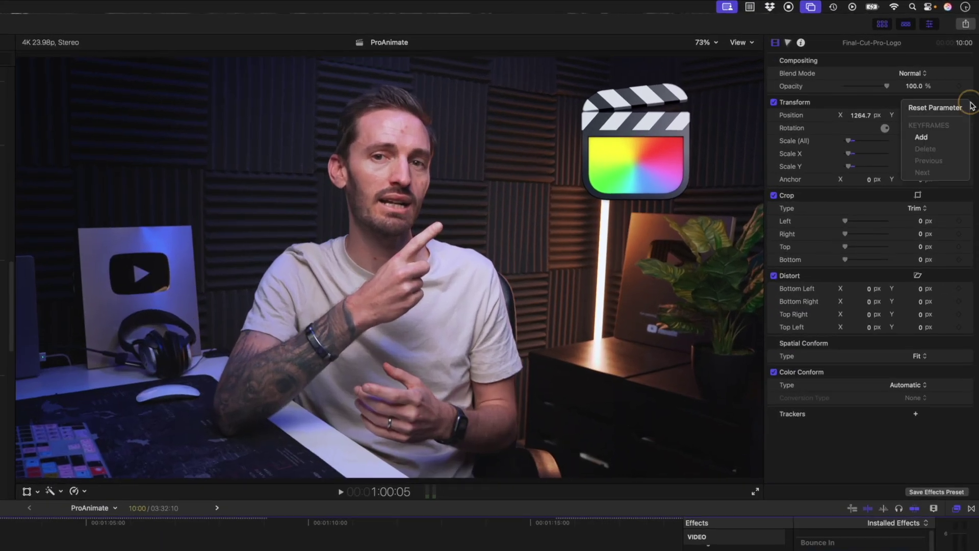
click(959, 108)
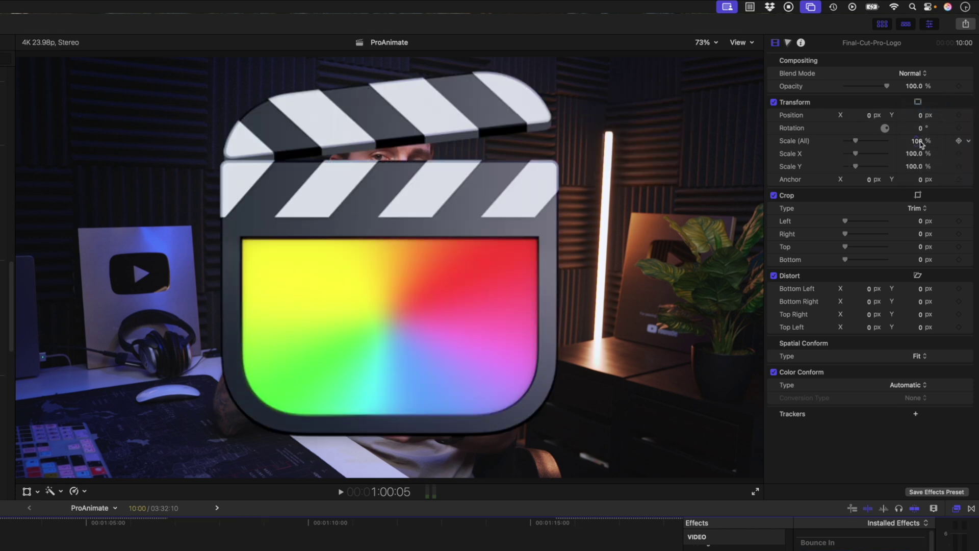
text(32)
key(Return)
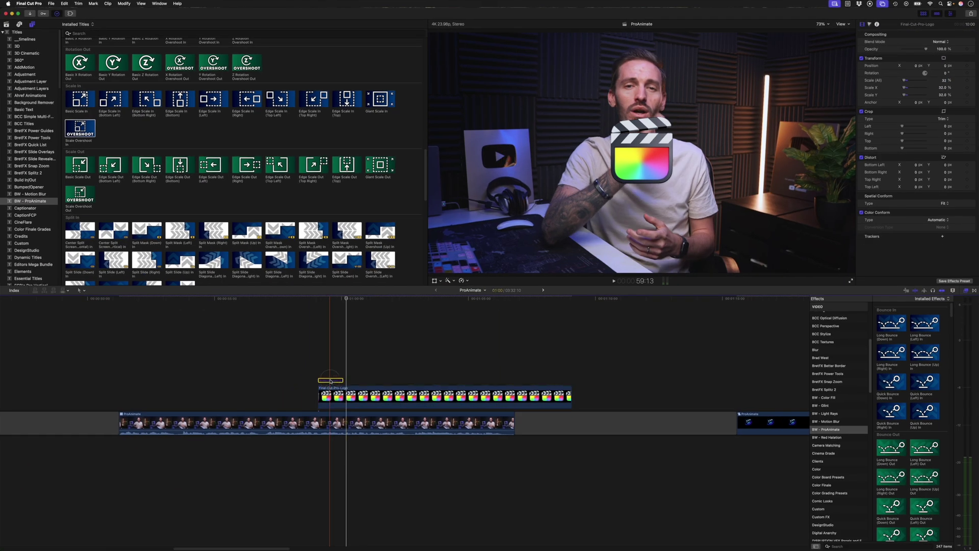
- Compound the Scale Overshoot In title and logo into ProAnimate Clip 7, then move it upper right
click(331, 380)
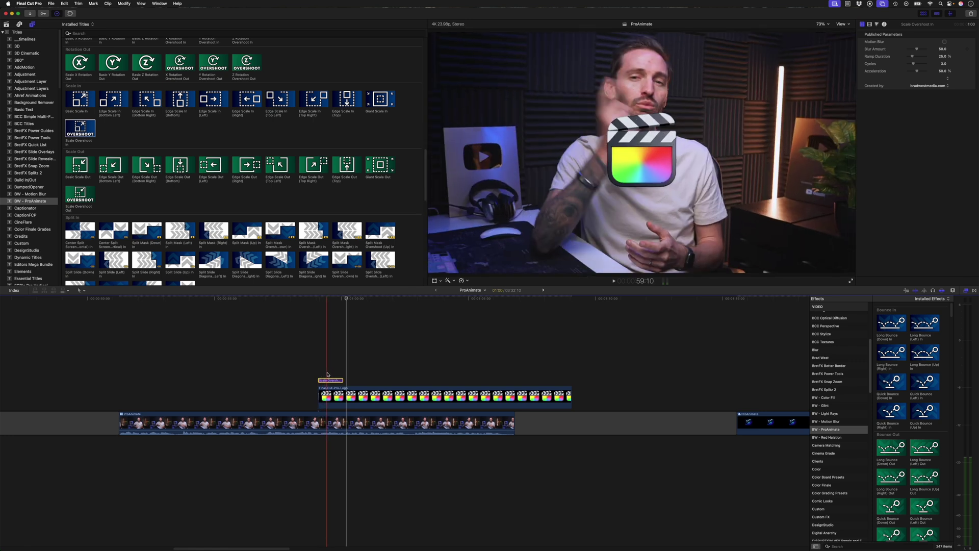
super+click(329, 395)
key(alt+g)
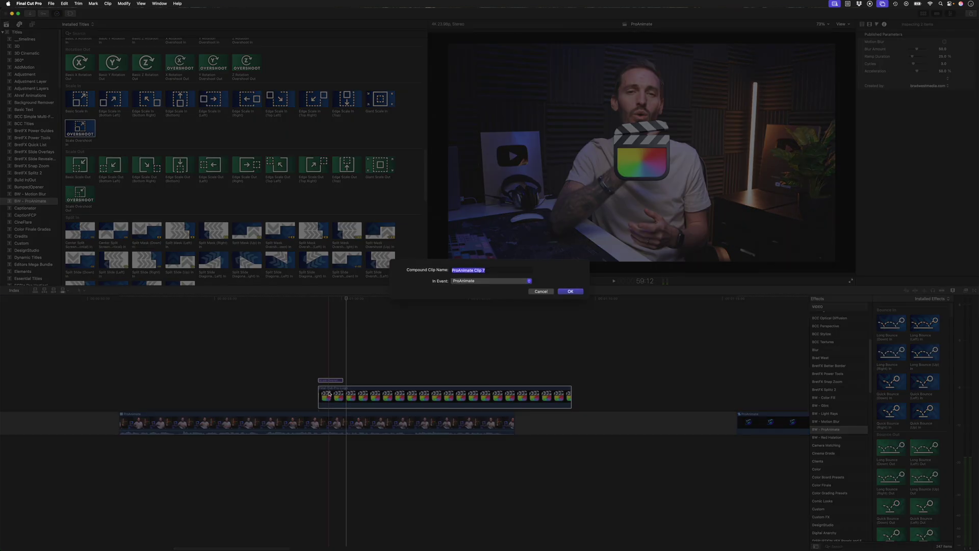
key(Return)
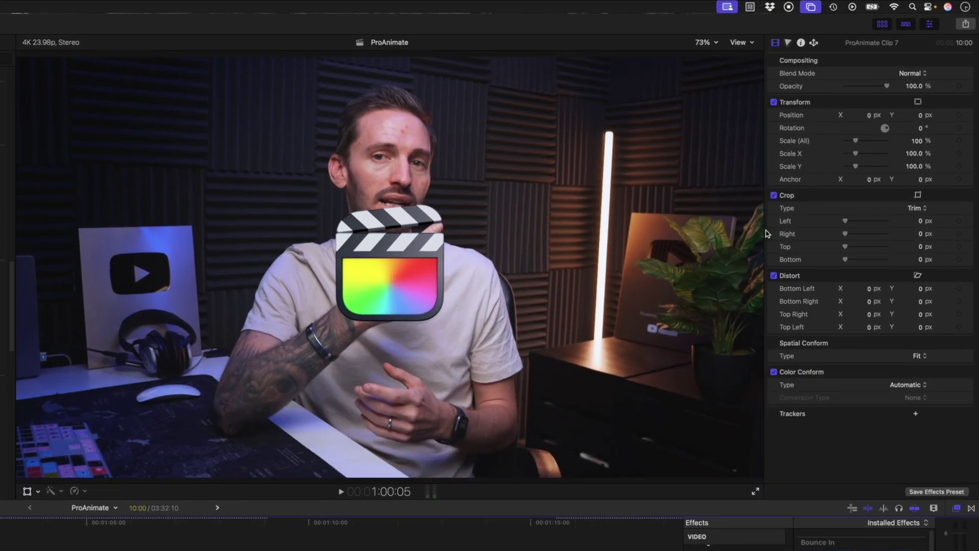
click(28, 492)
drag(370, 304, 637, 189)
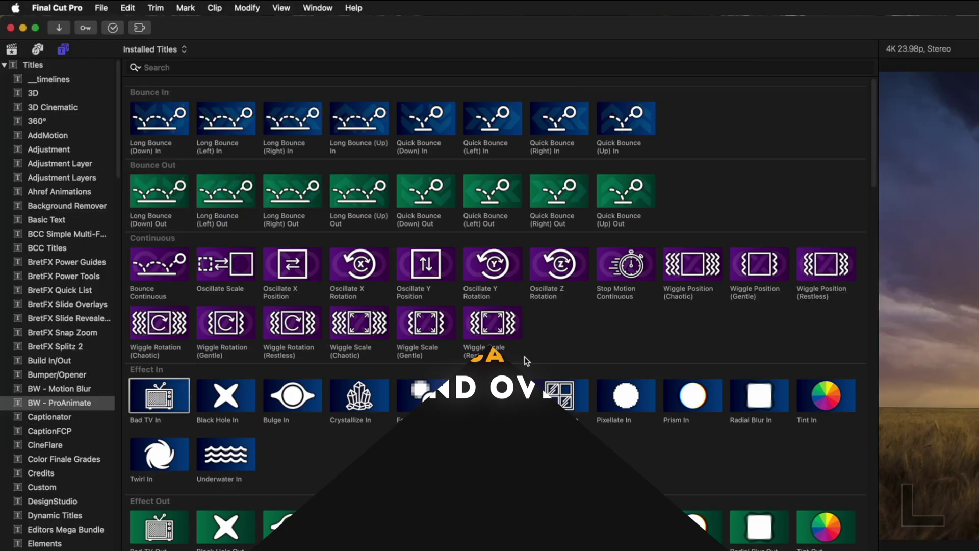
- Connect Bad TV In above the storm title, nest both as a compound clip, preview, then undo
key(q)
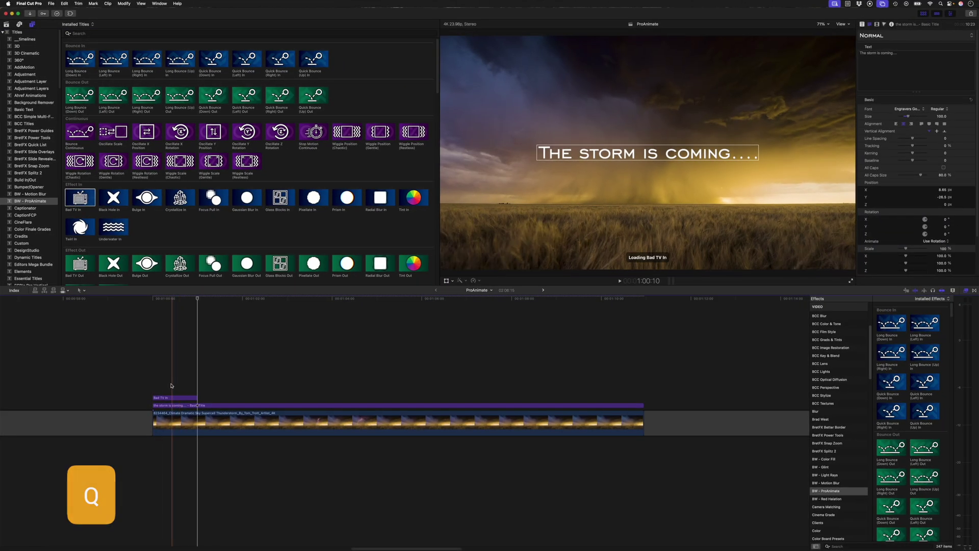
click(173, 409)
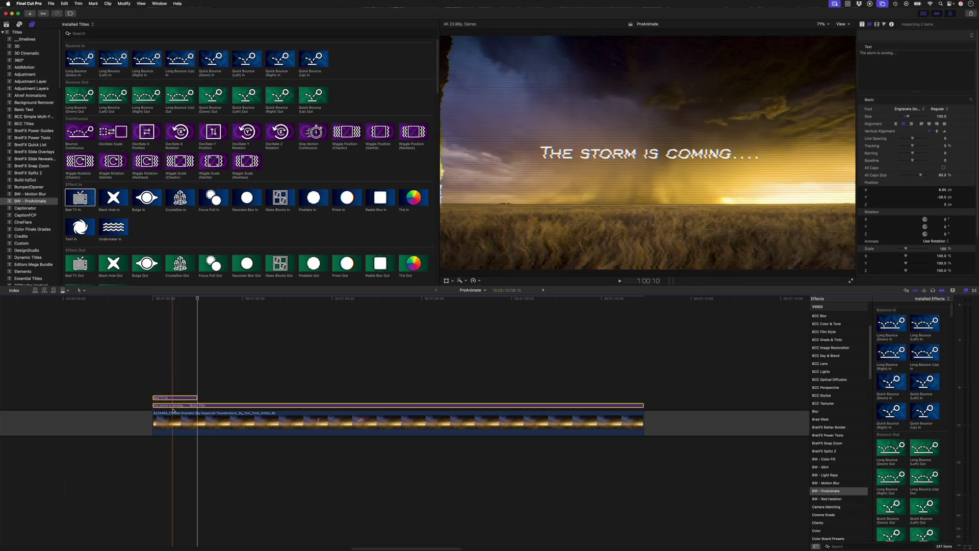
key(alt+g)
key(Return)
key(space)
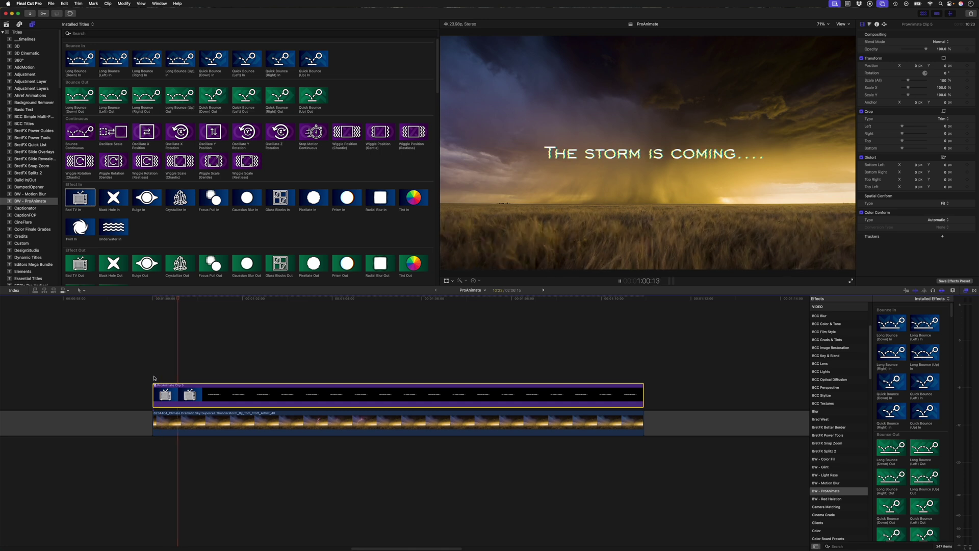
key(super+z)
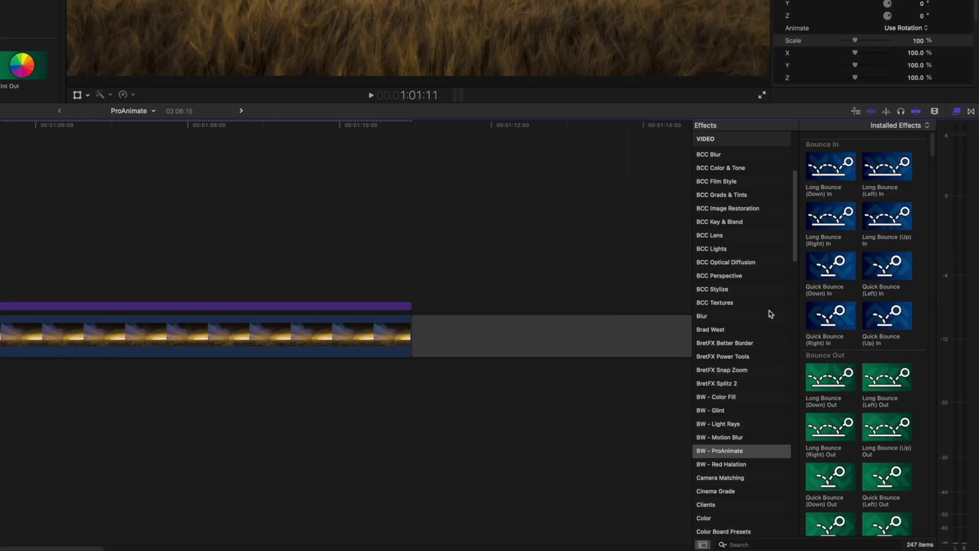
- Apply Giant Scale In to the storm title clip and play back the scale-in
scroll(906, 400, down, 10)
scroll(831, 246, down, 15)
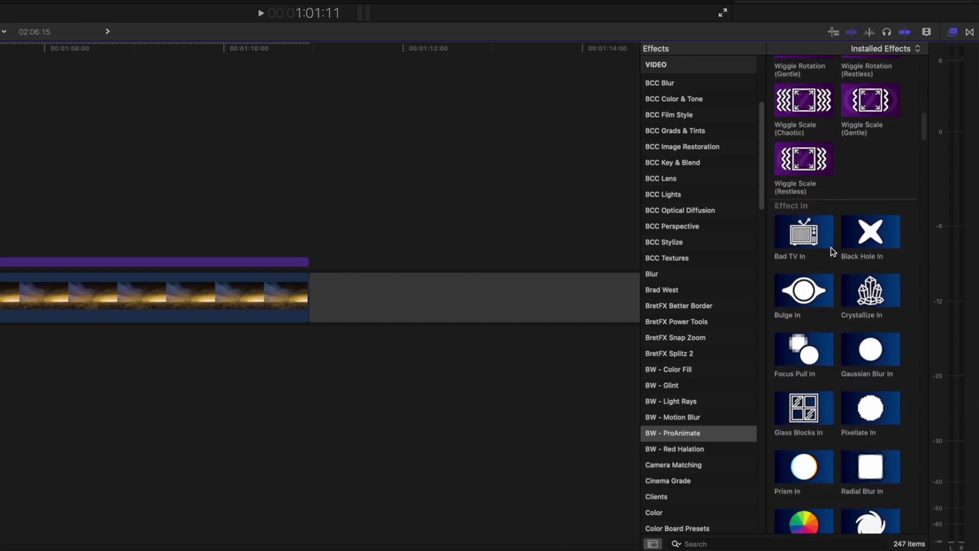
scroll(832, 251, down, 10)
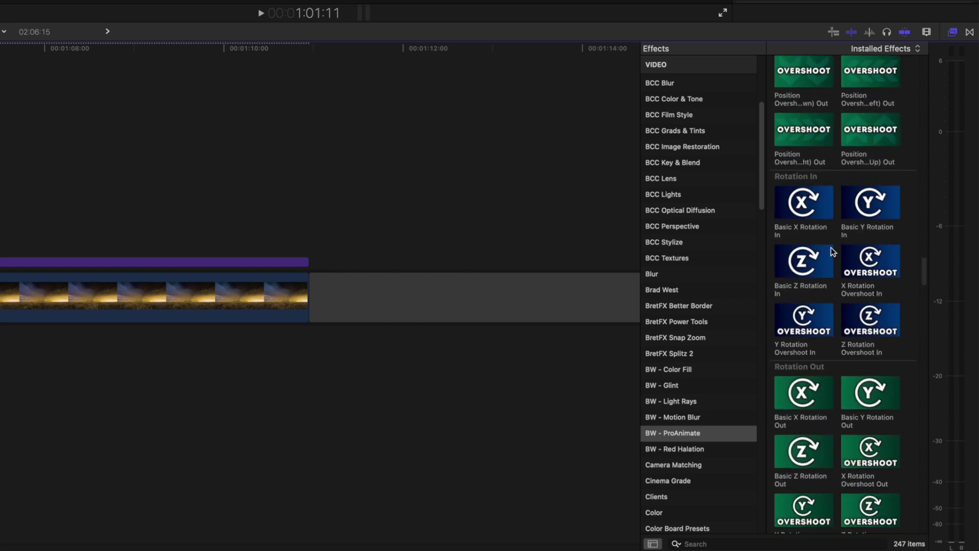
scroll(830, 247, down, 1)
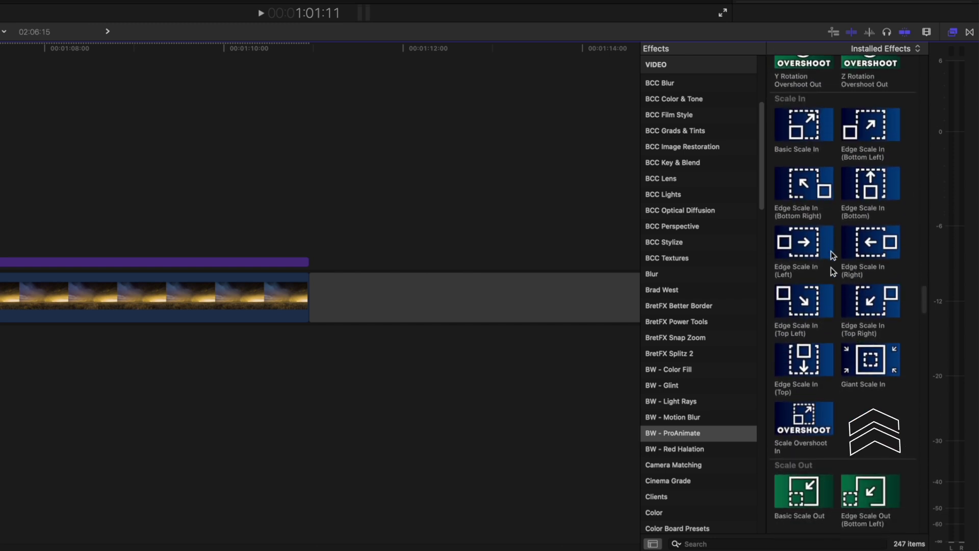
drag(876, 360, 297, 339)
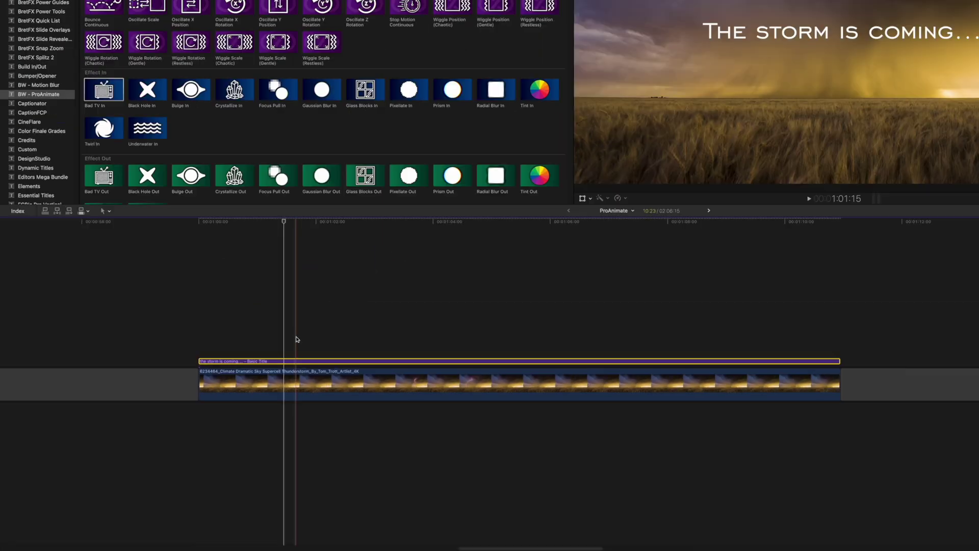
key(shift+slash)
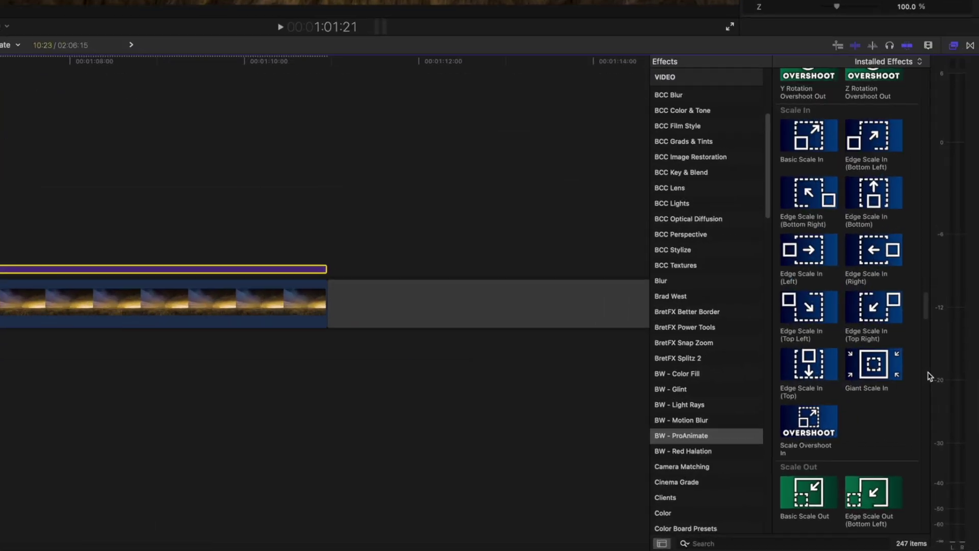
- Apply Wiggle Position (Restless) to the storm title clip
drag(928, 294, 937, 110)
scroll(906, 198, down, 1)
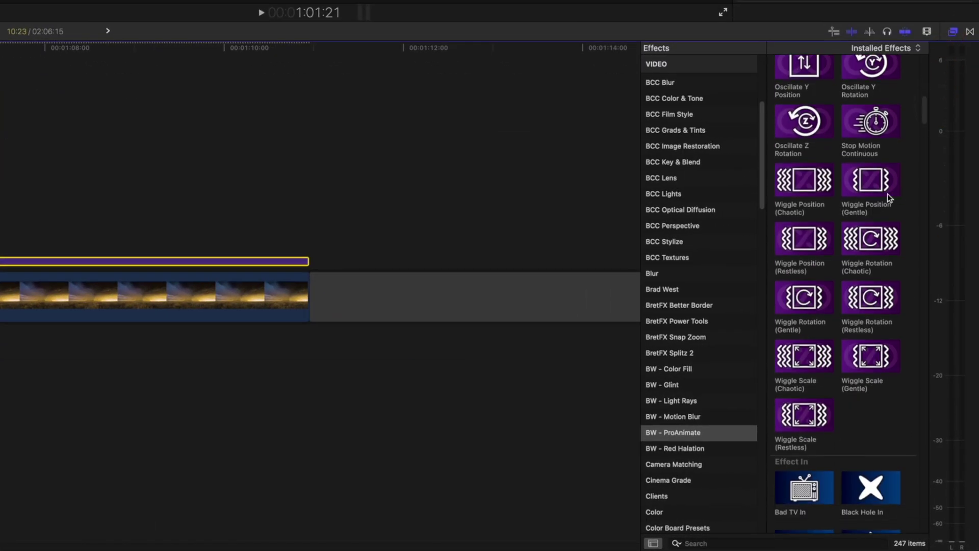
drag(804, 236, 0, 219)
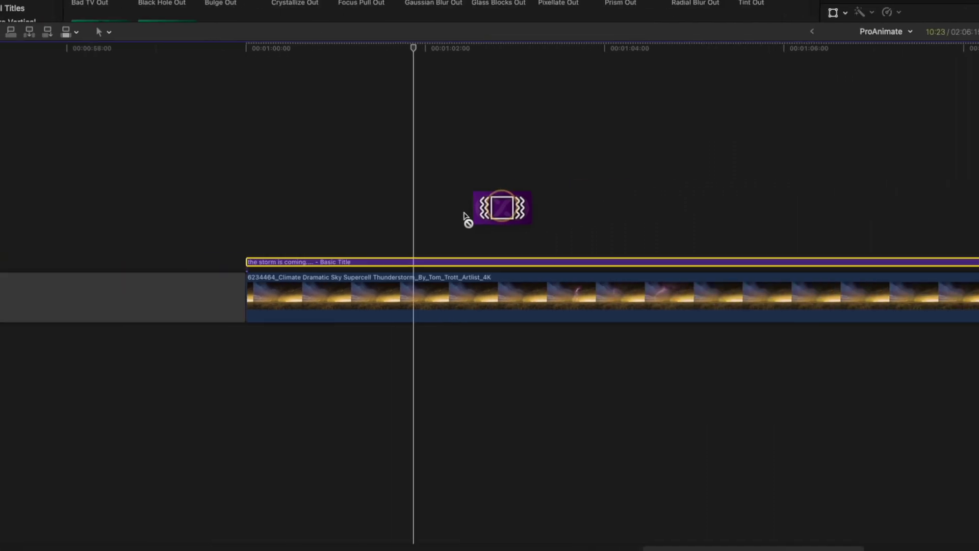
drag(464, 213, 383, 259)
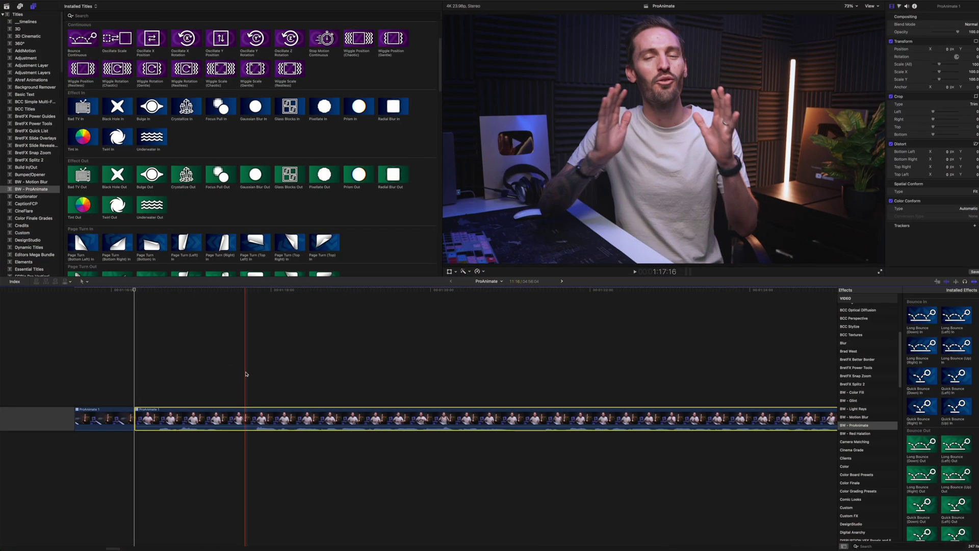
- Move the playhead into the presenter clip and select the first ProAnimate 1 clip
click(138, 415)
click(272, 263)
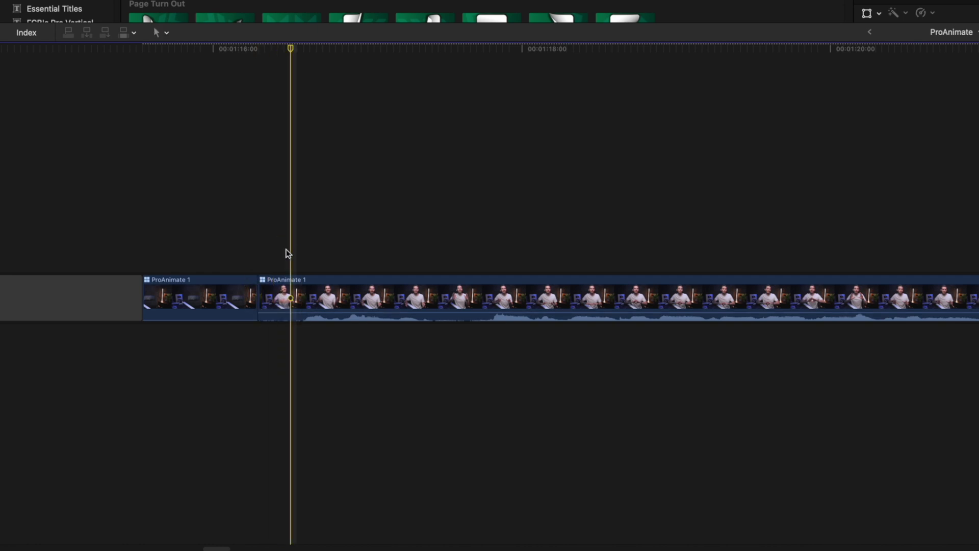
click(172, 298)
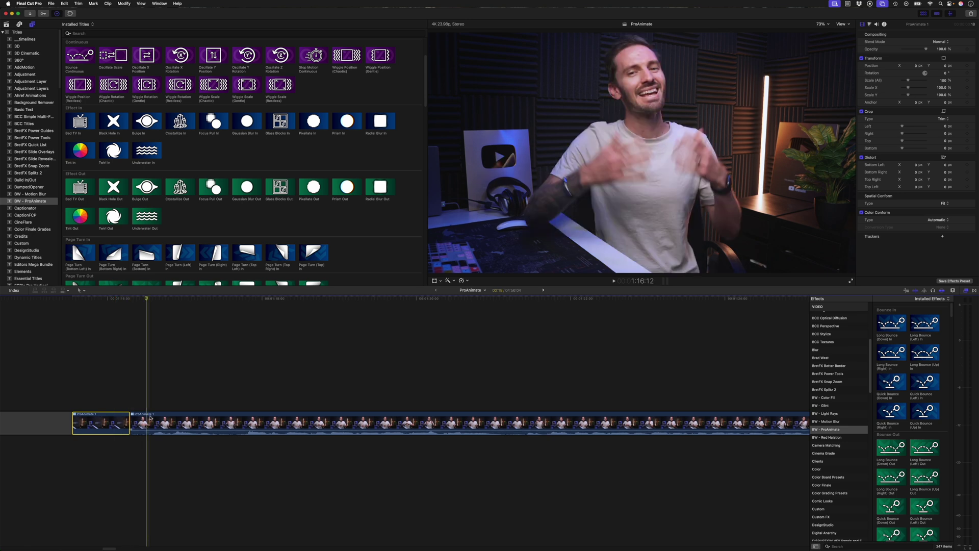
- Duplicate the presenter clip above, trim it to 12 frames, detach its audio, and add a Magnetic Mask
drag(152, 422, 152, 392)
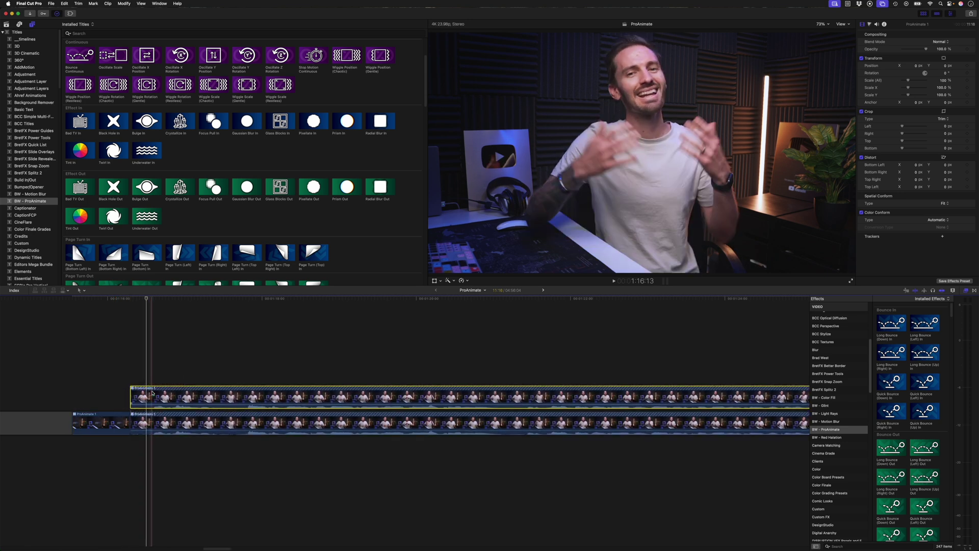
key(ctrl+d)
text(12)
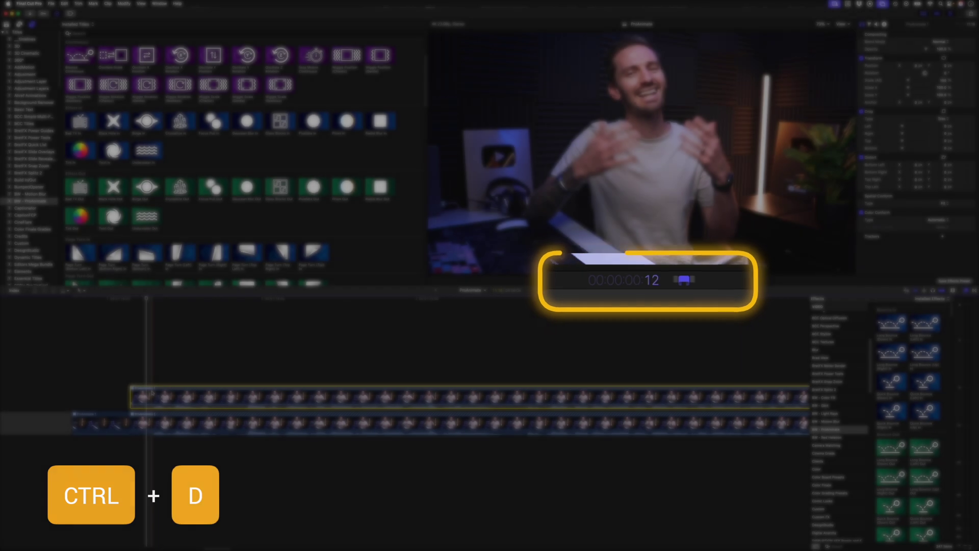
key(Return)
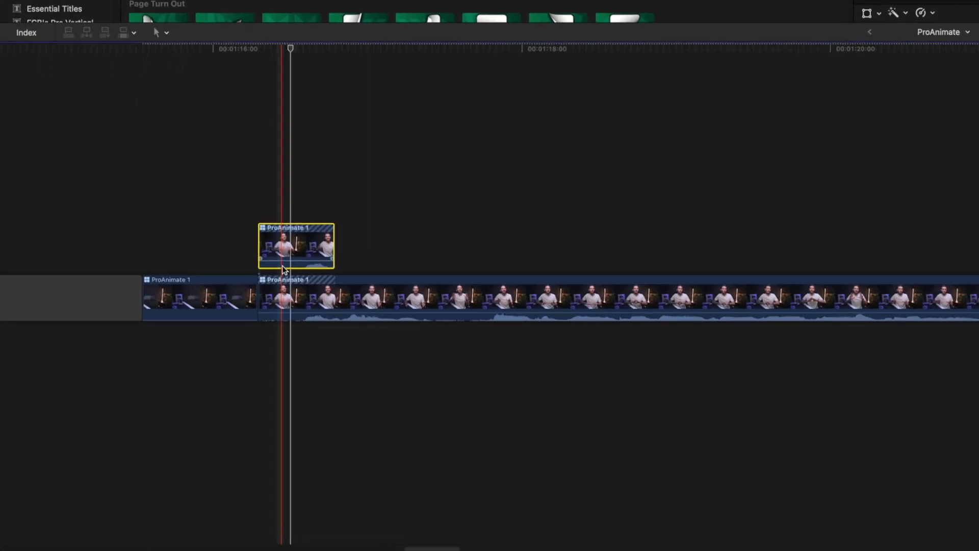
key(ctrl+shift+s)
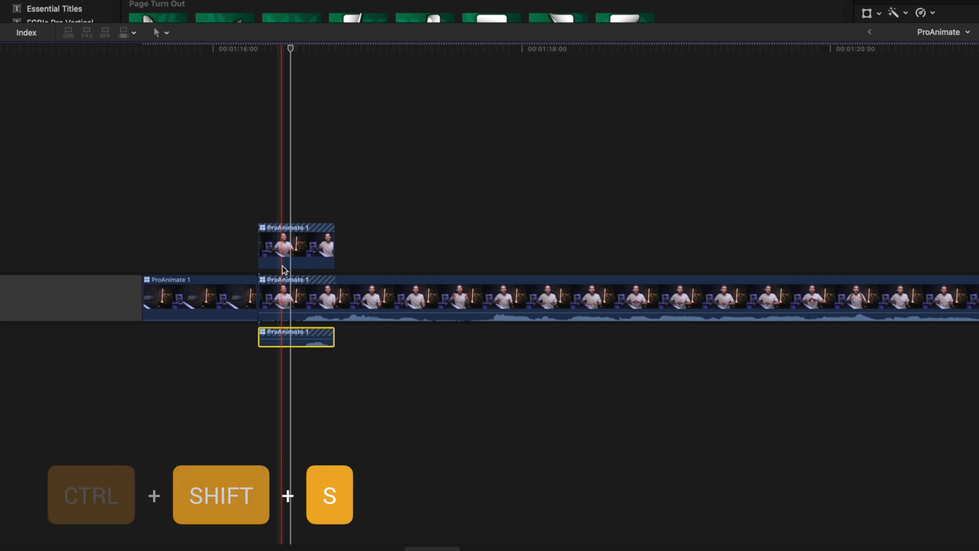
click(284, 264)
key(ctrl+super+m)
- Mark the presenter's head, chin, shoulder and forearm for the Magnetic Mask, then analyse it
click(378, 89)
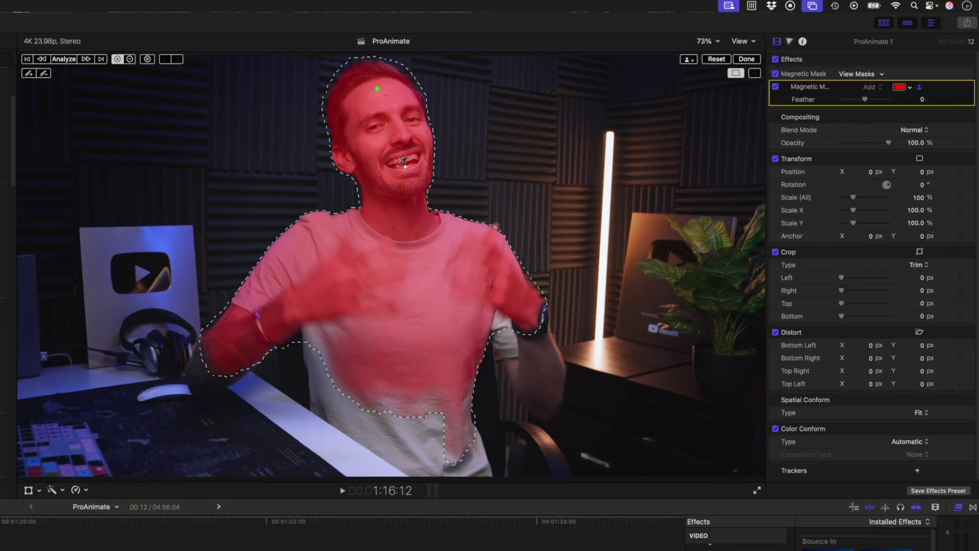
click(399, 184)
click(316, 252)
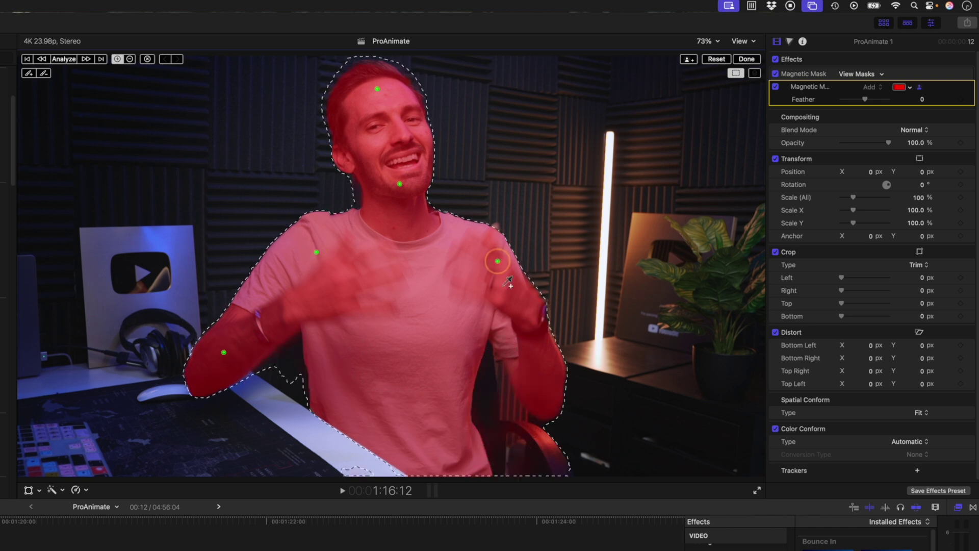
click(524, 364)
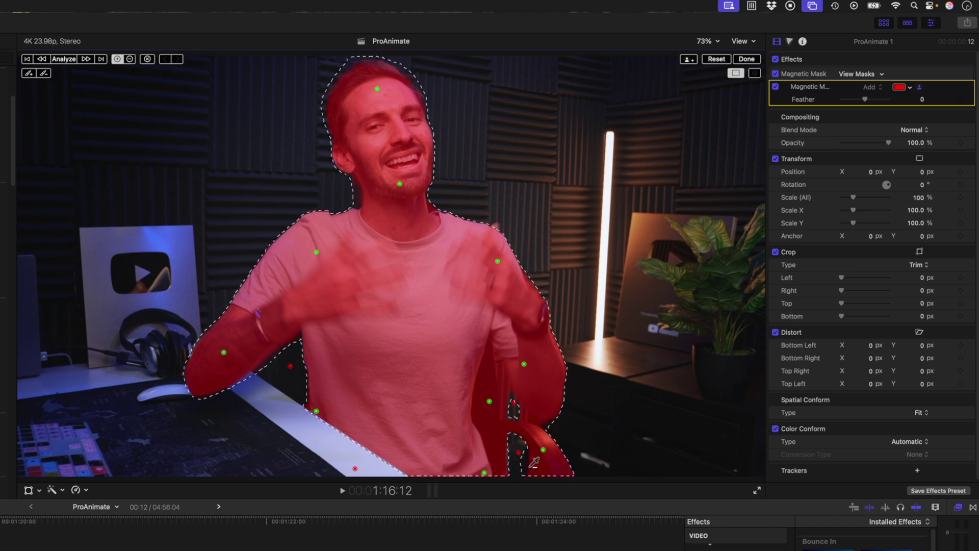
click(72, 59)
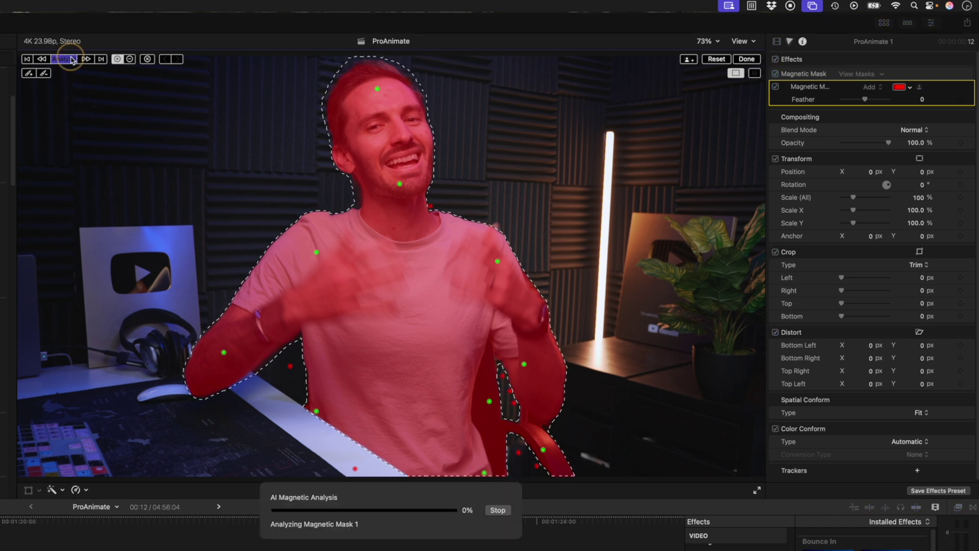
click(746, 59)
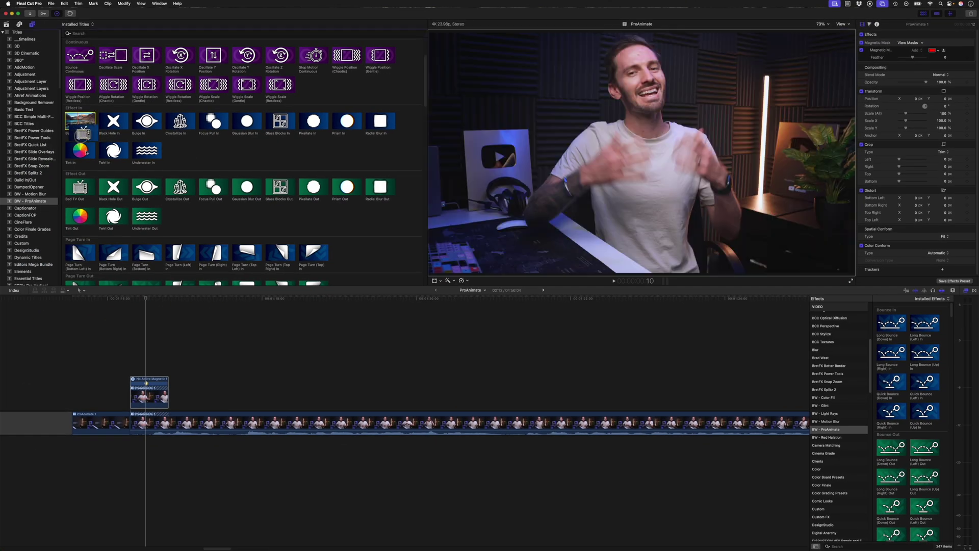
- Place Bad TV In above the masked copy, trim it to match, and make a compound clip
drag(80, 121, 133, 357)
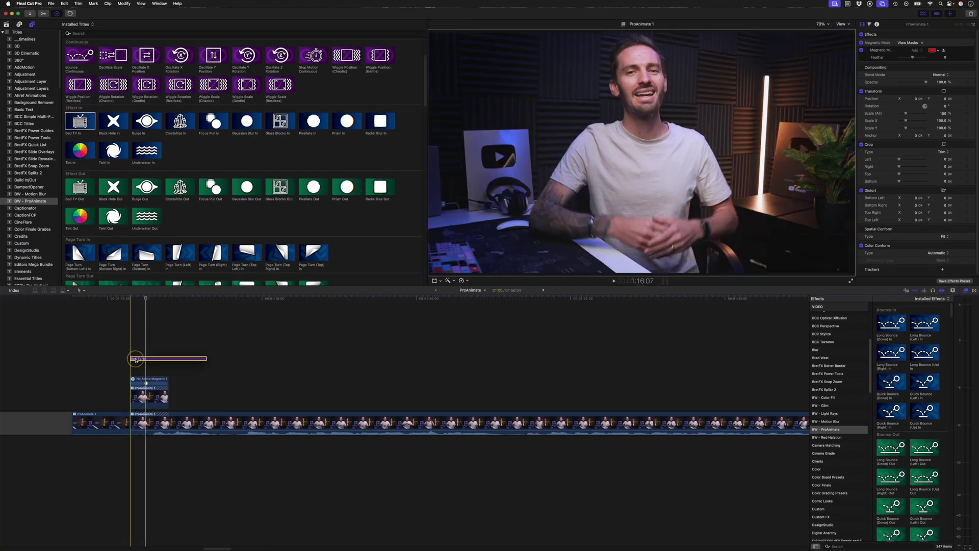
drag(207, 371, 168, 370)
click(144, 397)
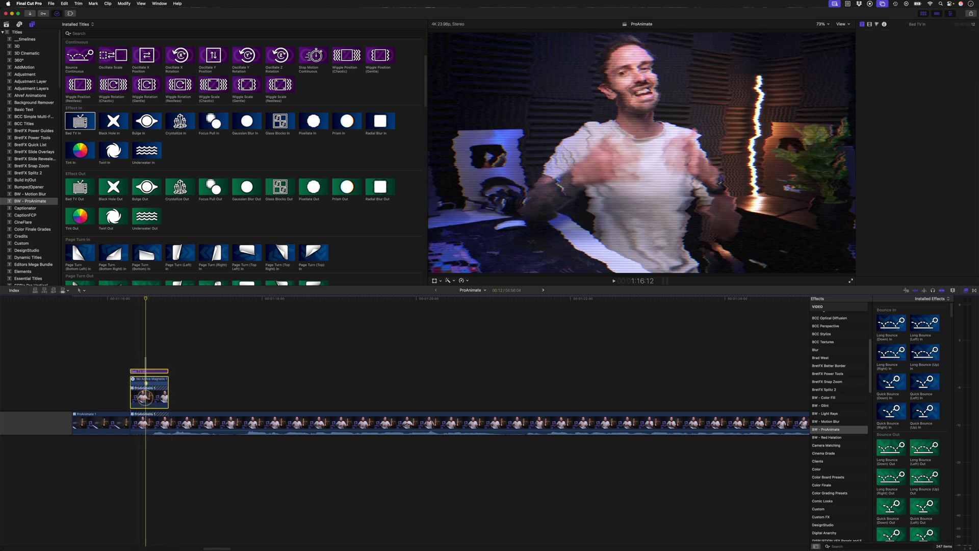
key(alt+g)
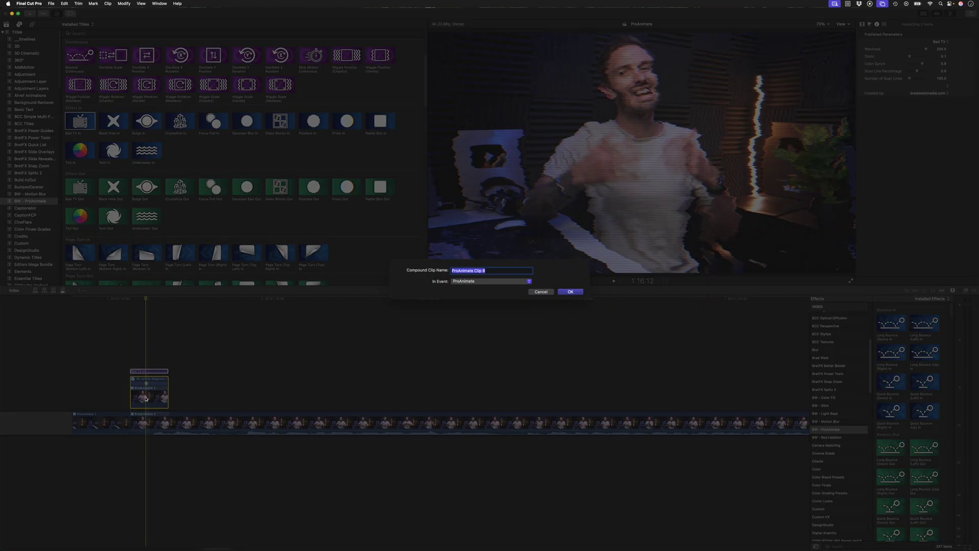
- Lift the first ProAnimate 1 clip out of the storyline and shift it 12 frames later
click(114, 419)
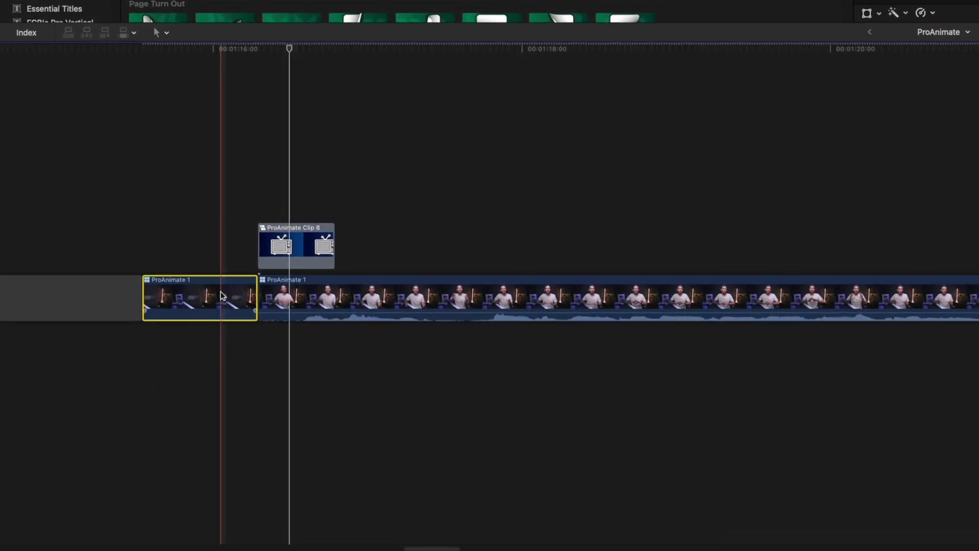
key(alt+super+Up)
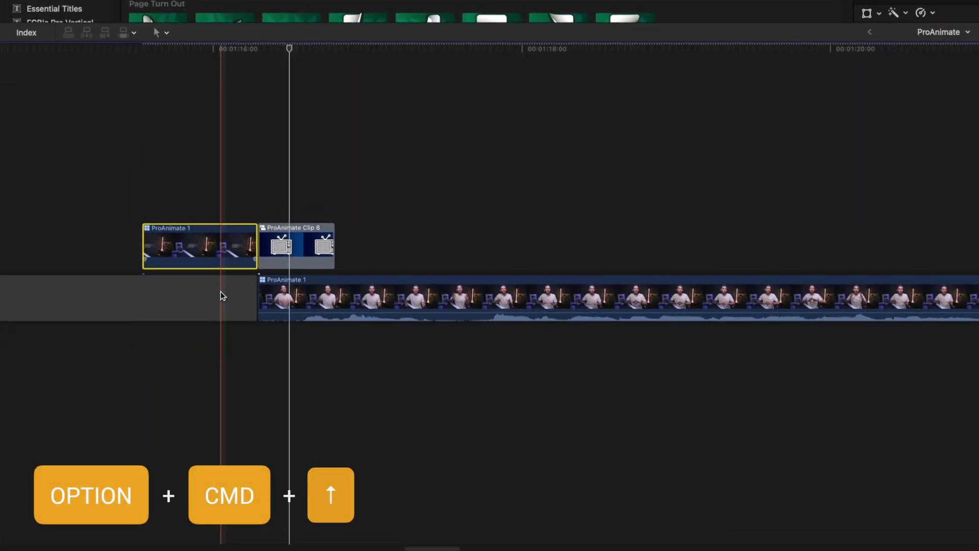
drag(227, 252, 301, 255)
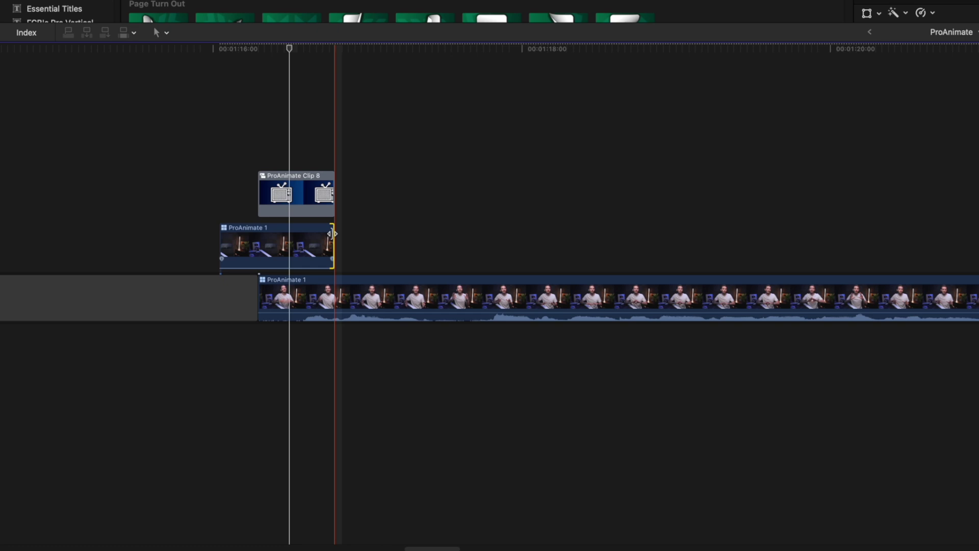
- Add the default transition to the connected clip, lengthen it, and play it back
key(super+t)
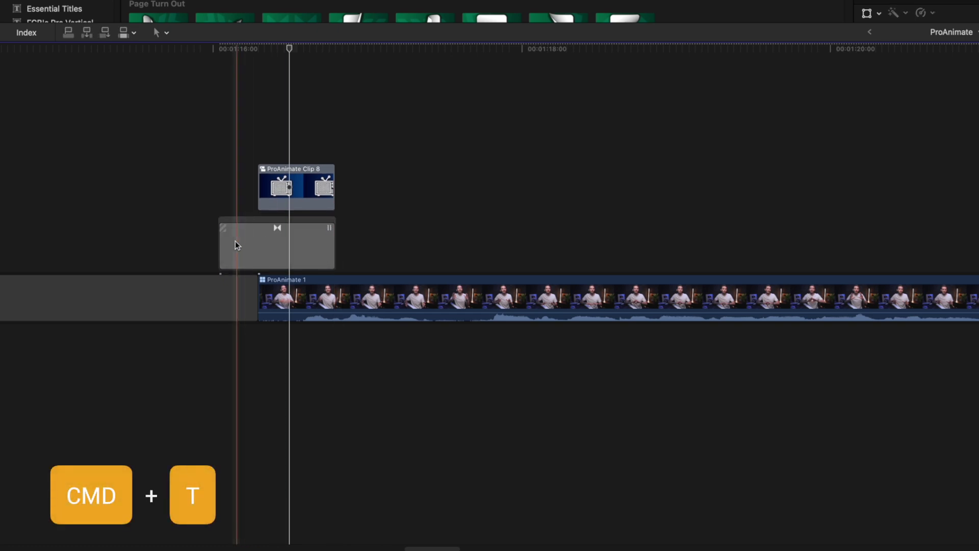
drag(218, 243, 259, 243)
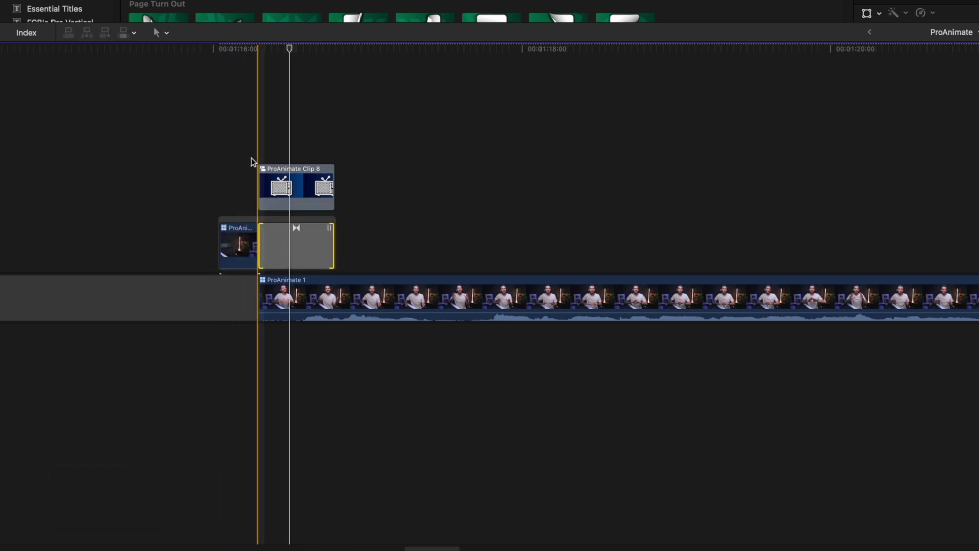
click(264, 179)
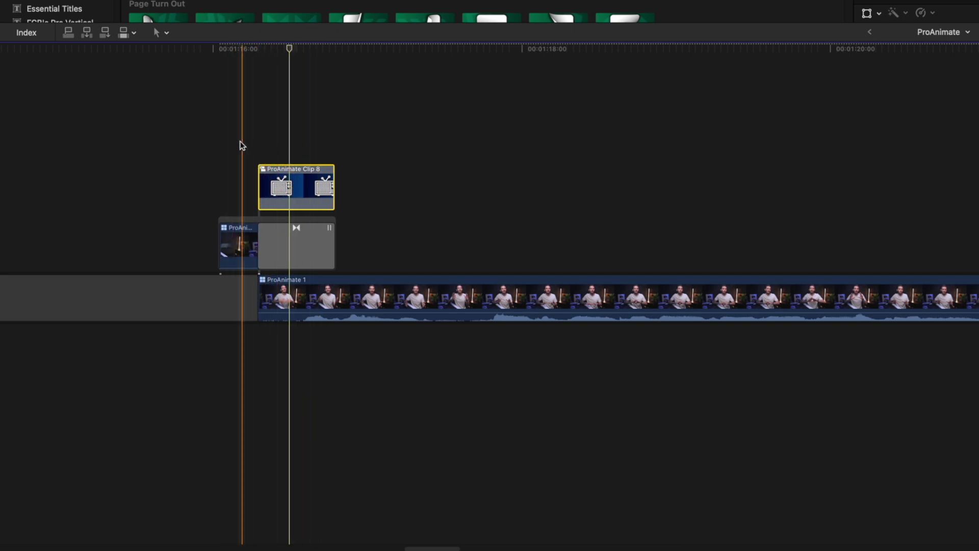
click(218, 144)
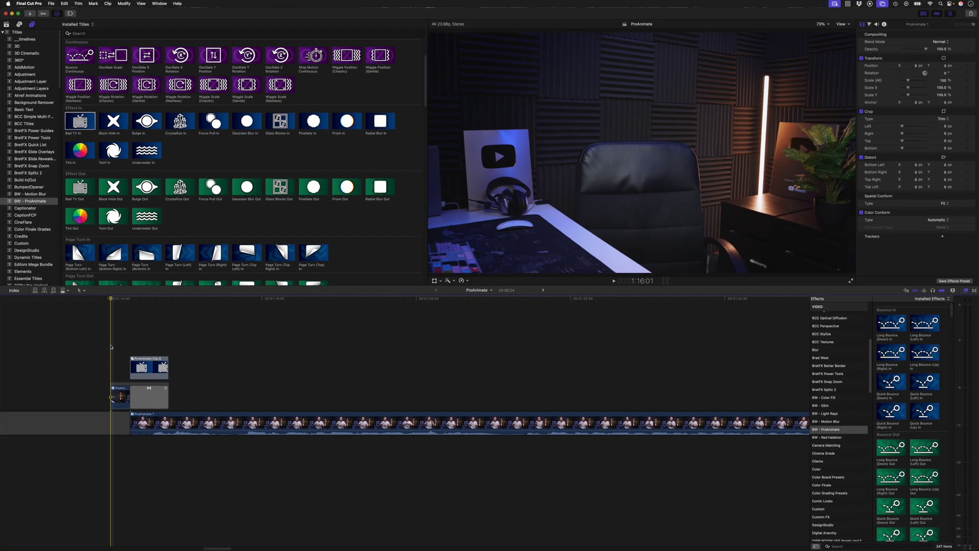
key(space)
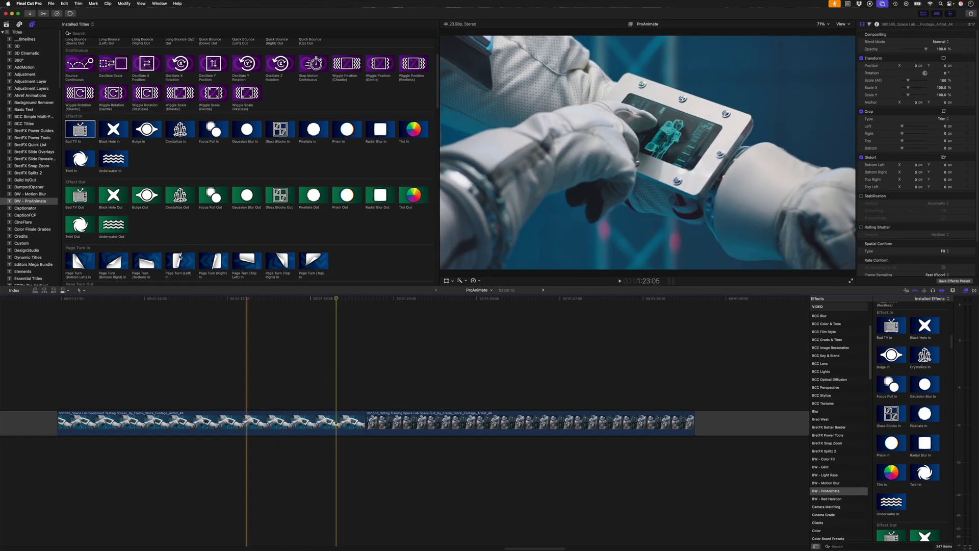
- Connect Bad TV Out and Bad TV In titles and move them to meet at the cut
click(84, 201)
key(q)
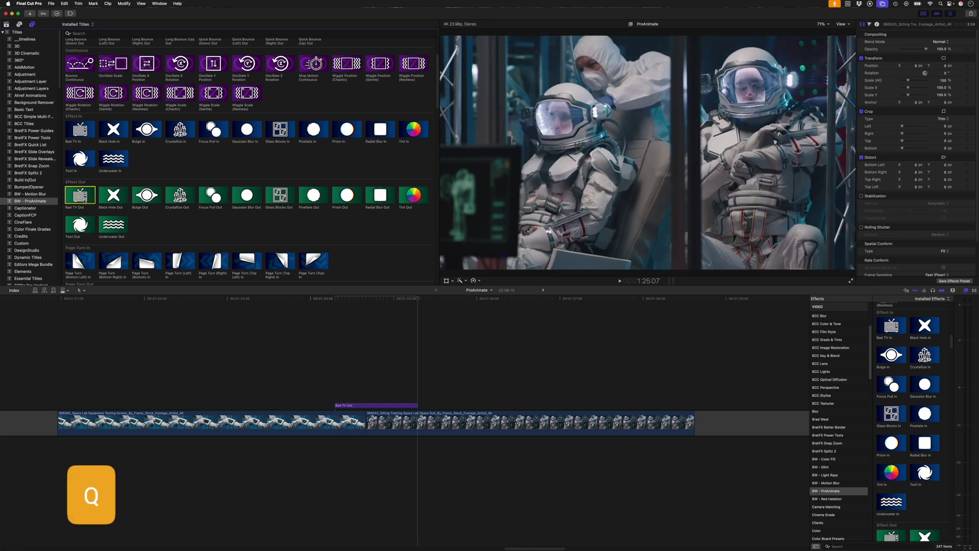
click(82, 133)
key(q)
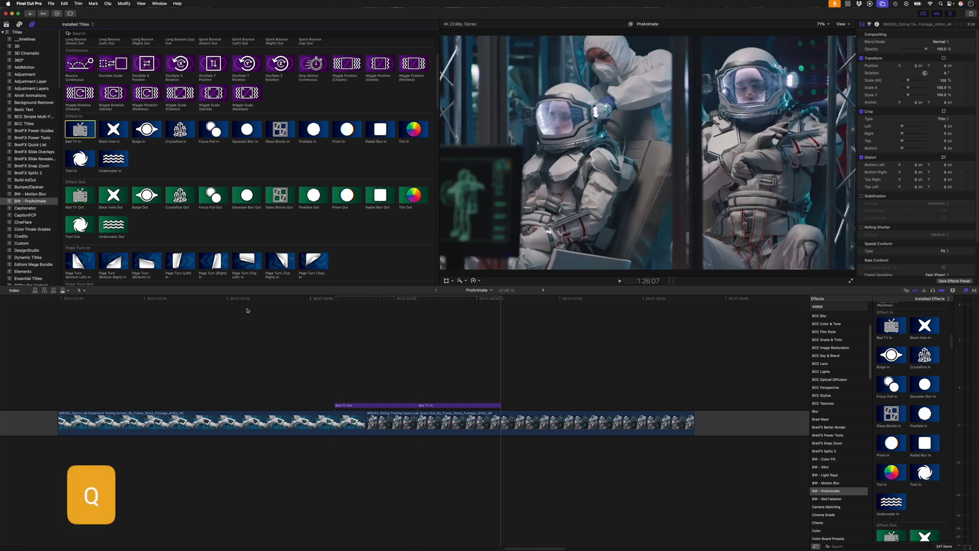
drag(449, 397, 335, 411)
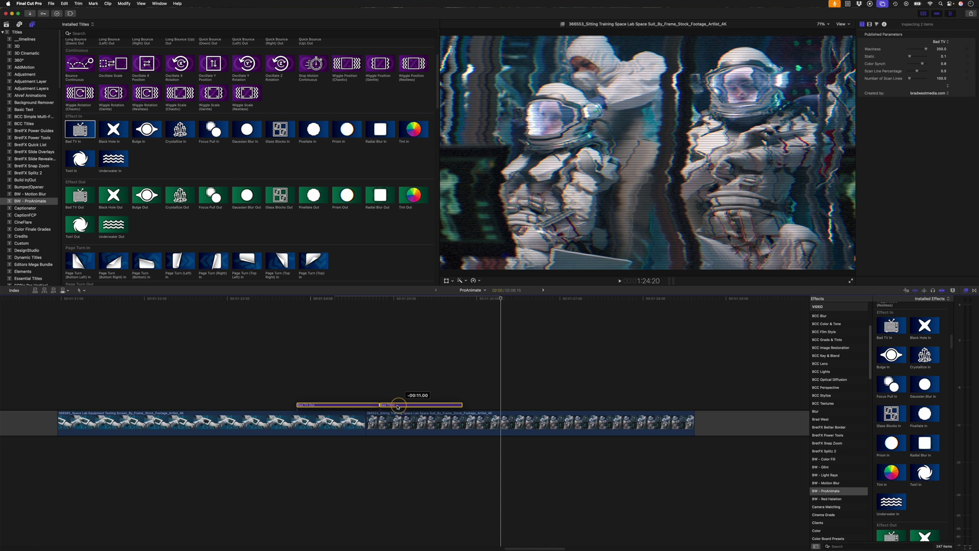
drag(397, 406, 390, 406)
- Preview the glitch across the cut, then set both Bad TV titles to 2:00
click(375, 384)
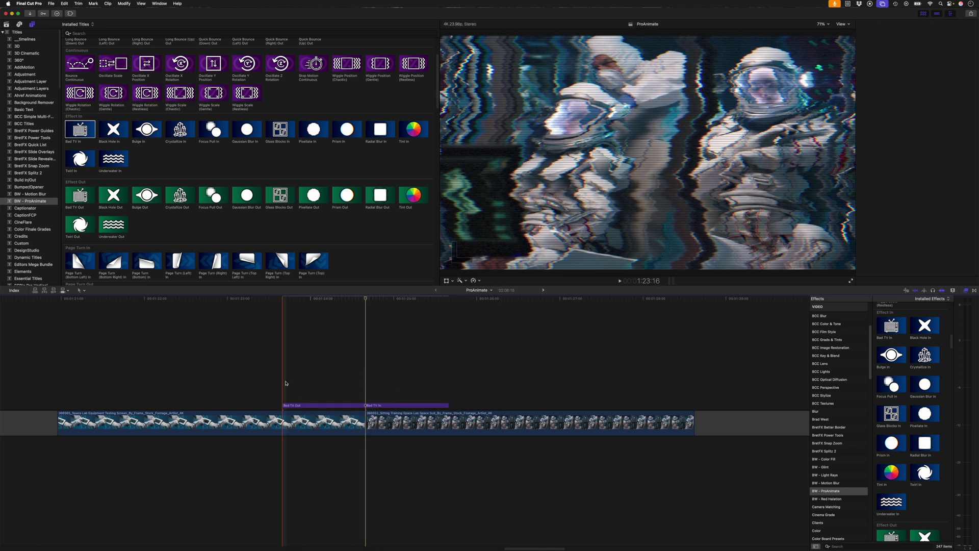
key(space)
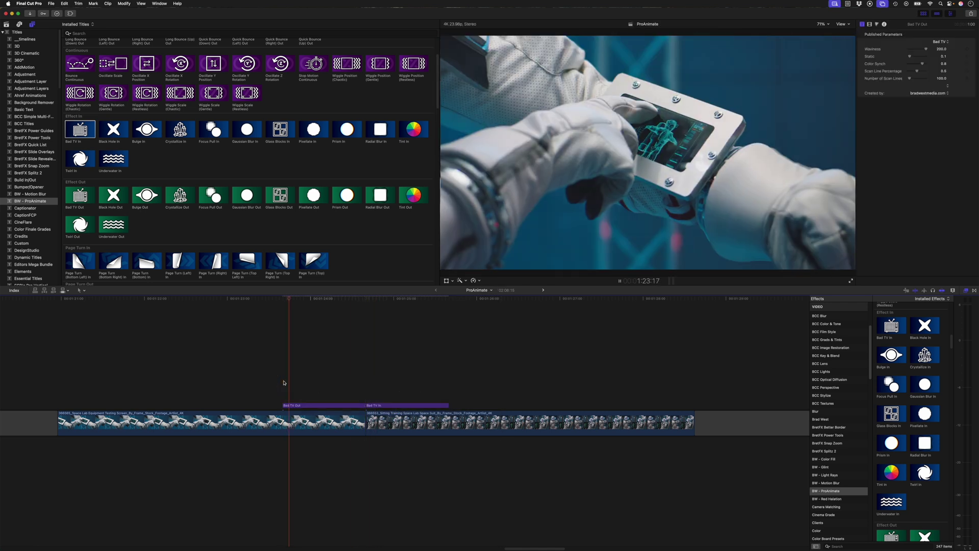
key(space)
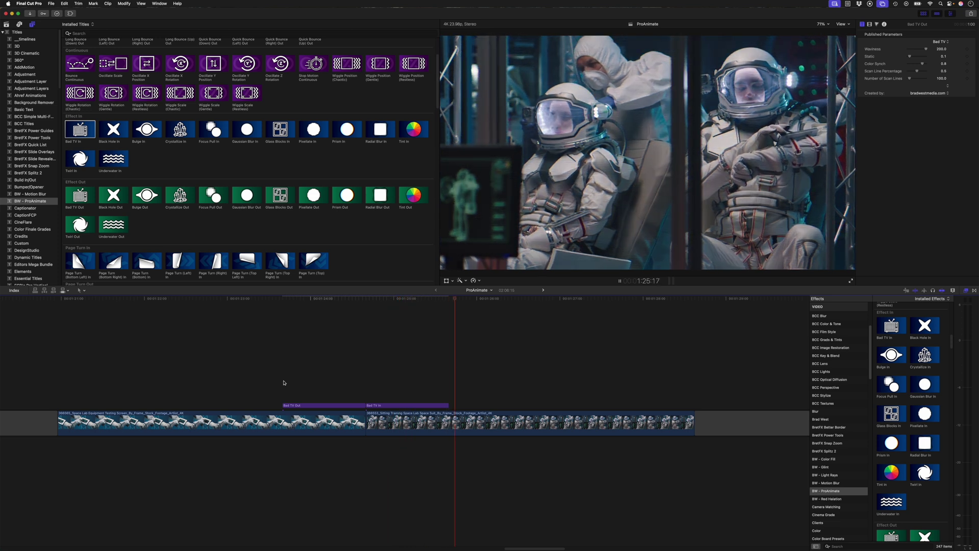
drag(292, 380, 408, 404)
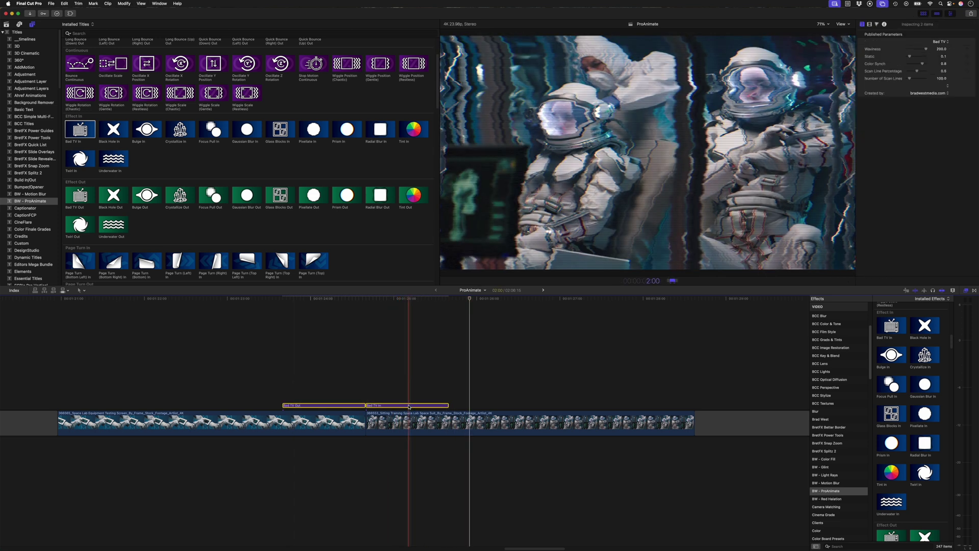
key(Return)
click(303, 349)
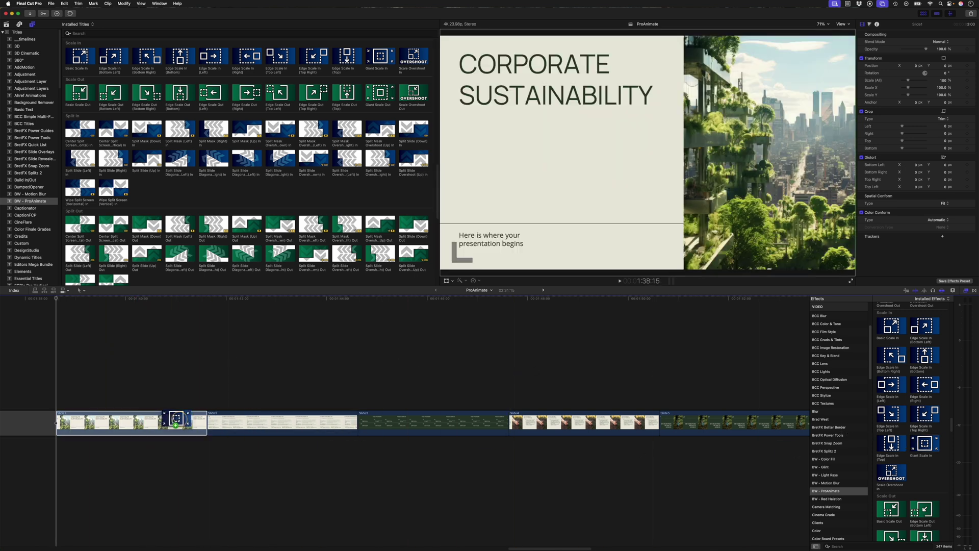
- Drop Giant Scale In and Split Slide (Left) Out onto Slide1, previewing each animation
drag(122, 414, 123, 415)
key(space)
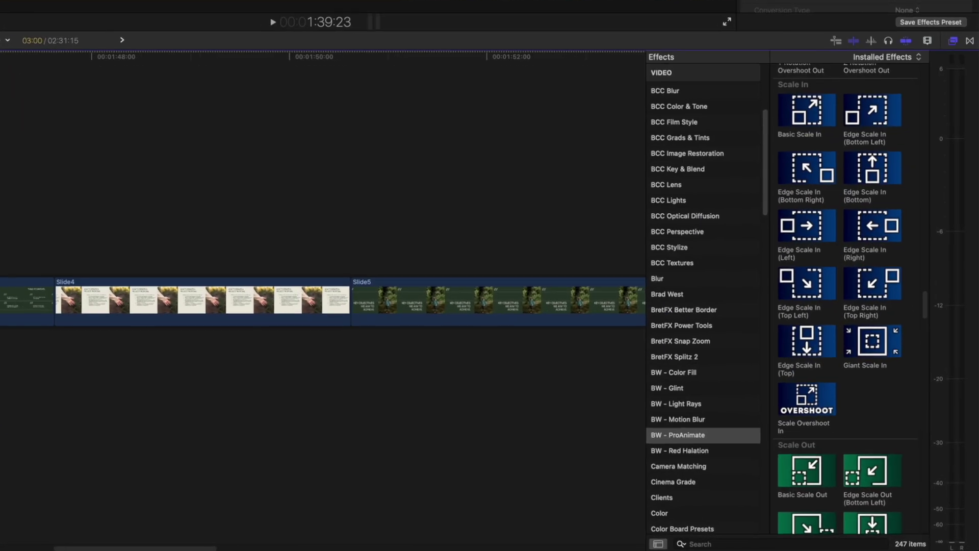
scroll(883, 333, down, 10)
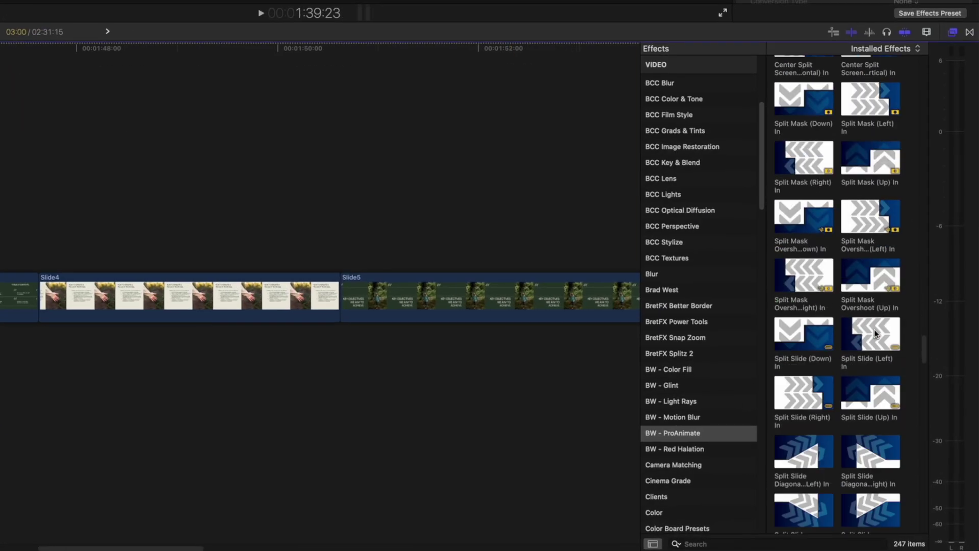
scroll(874, 329, down, 12)
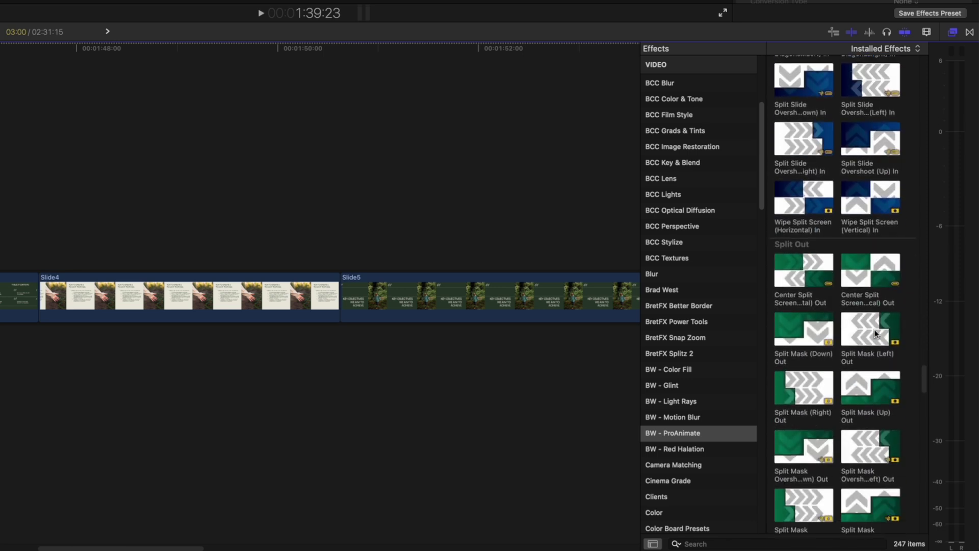
scroll(876, 333, down, 2)
drag(876, 334, 180, 424)
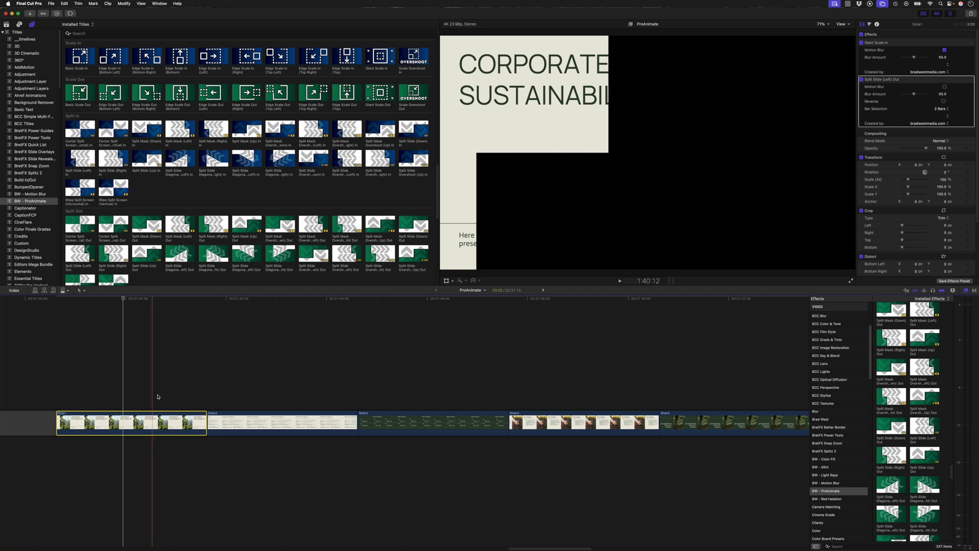
key(space)
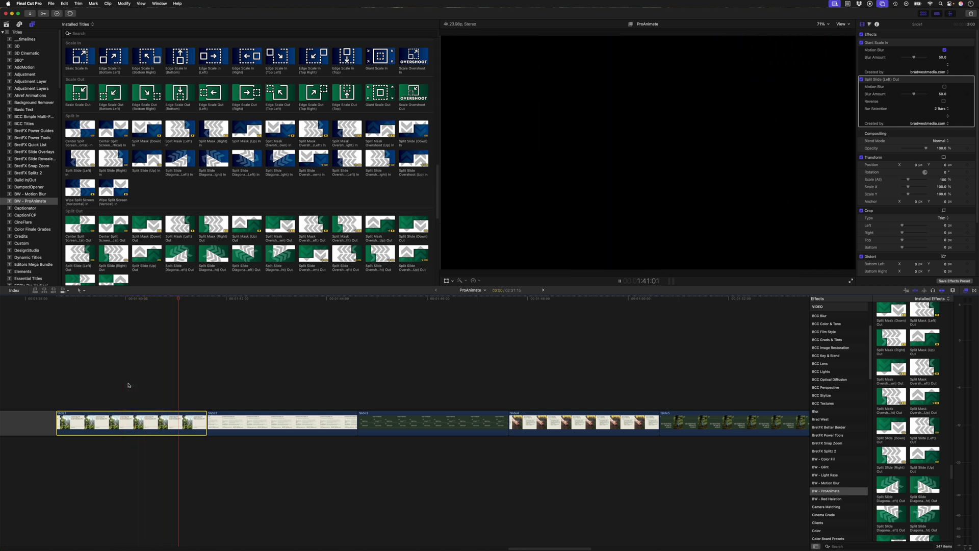
key(space)
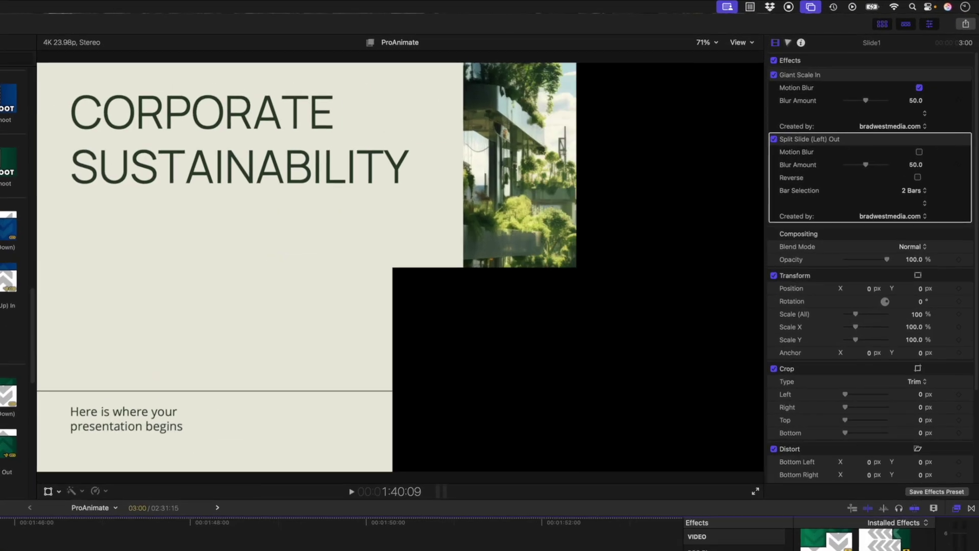
- Leave motion blur off, lower blur amount to 37.01, and choose 6 bars for the exit
click(919, 153)
mouse_move(867, 169)
mouse_down()
mouse_move(852, 166)
mouse_move(861, 169)
mouse_up()
click(919, 152)
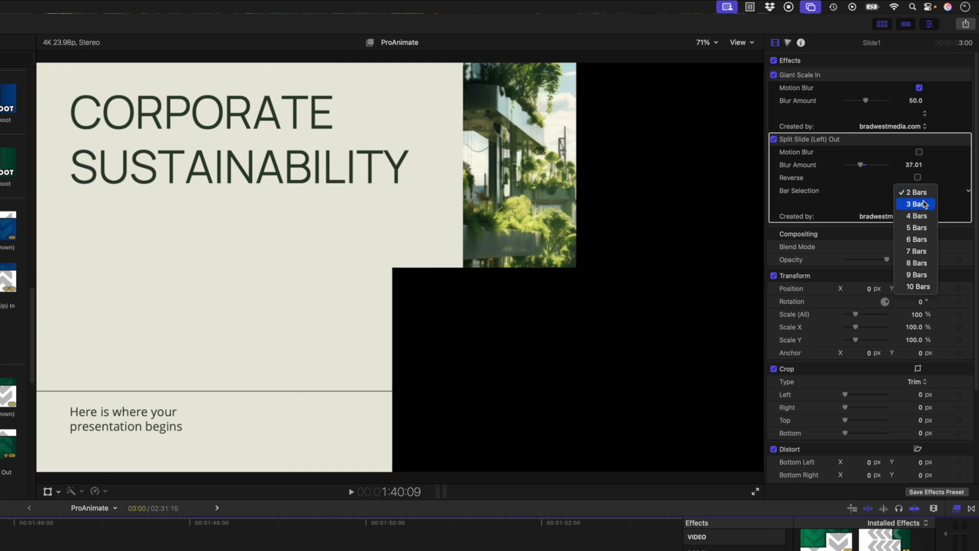
click(917, 240)
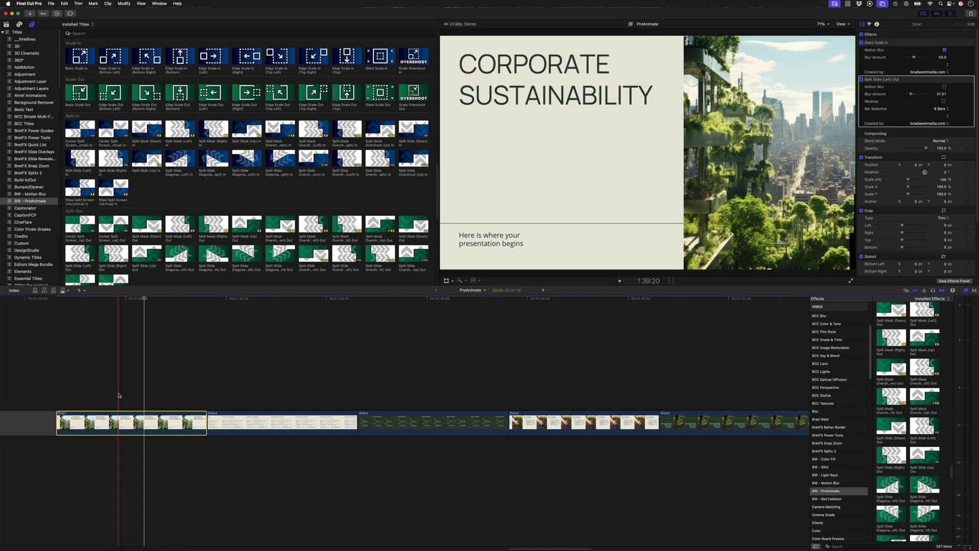
- Lift Slide2 from the storyline, connect it beneath Slide1's end, and play the overlap
click(110, 394)
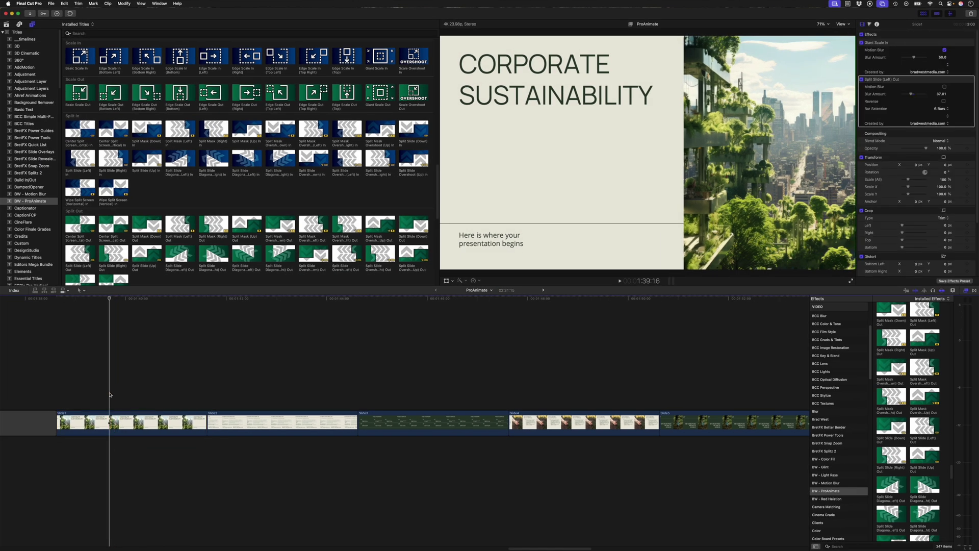
click(226, 422)
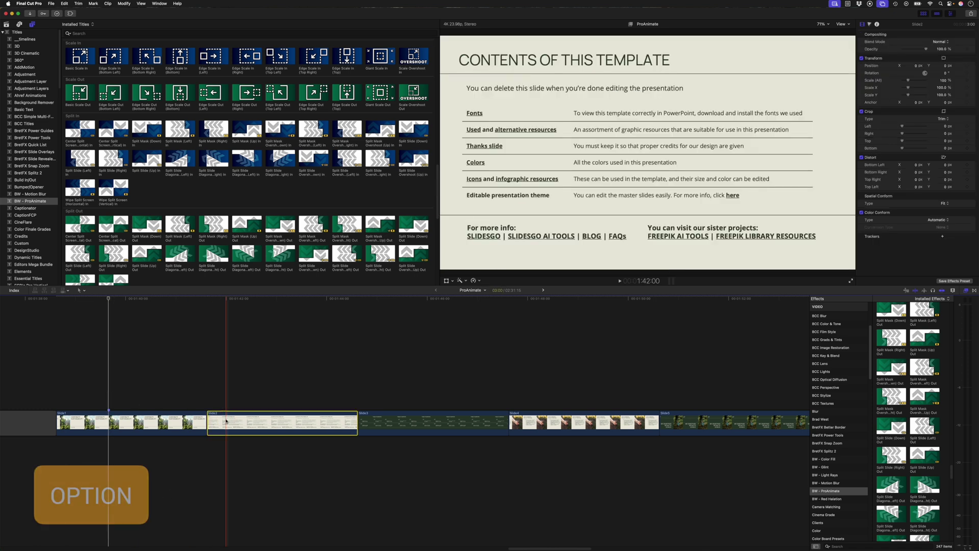
key(alt+super+Up)
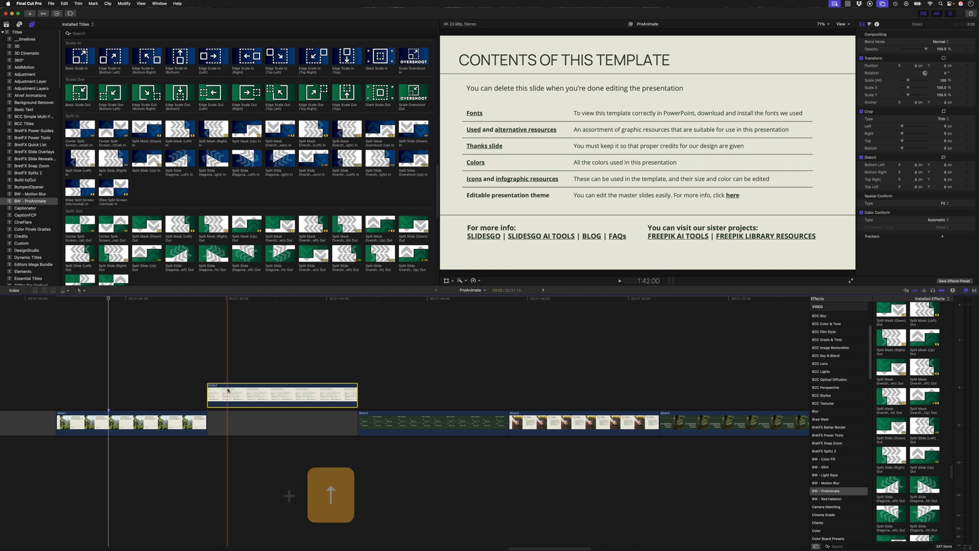
drag(229, 396, 131, 451)
key(space)
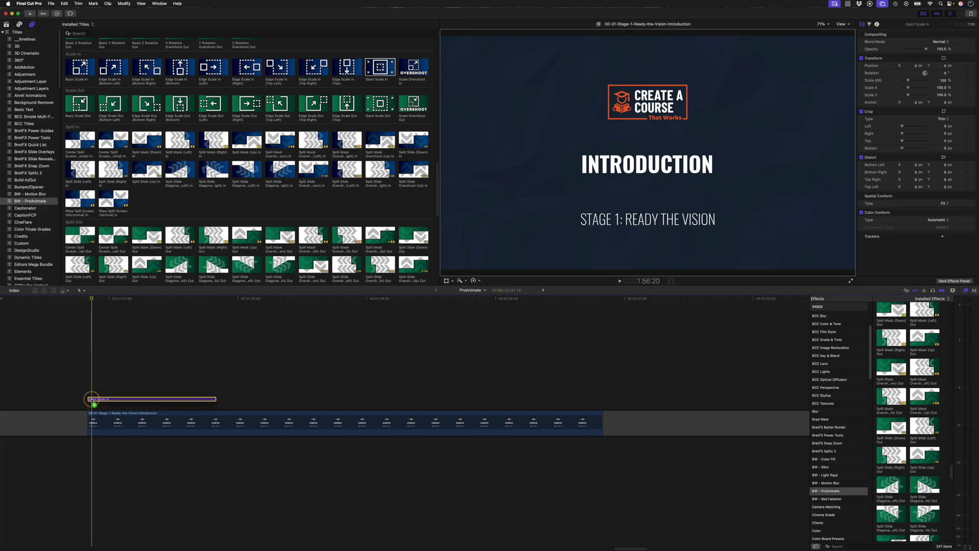
- Stack Giant Scale In and Gaussian Blur In over the start of the Introduction clip
drag(91, 398, 92, 402)
scroll(236, 144, down, 10)
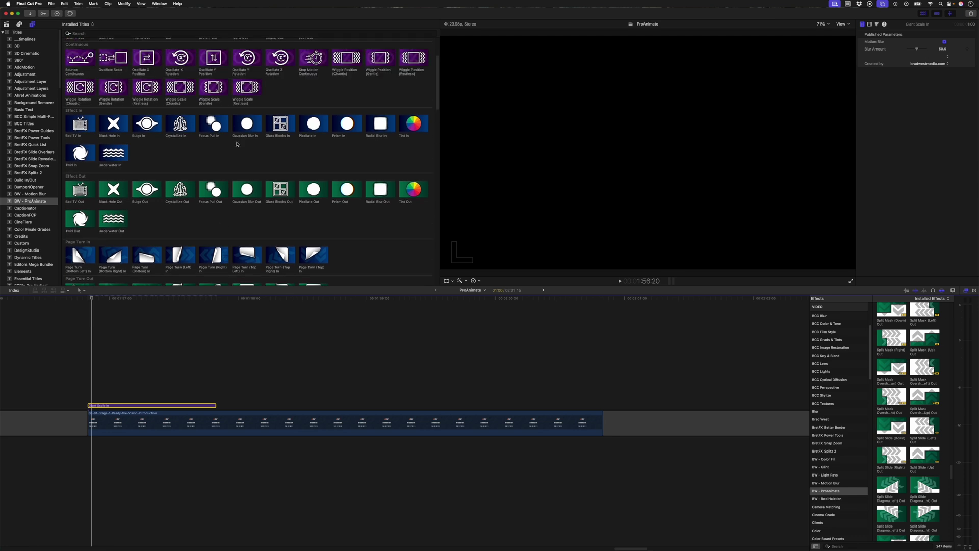
drag(247, 124, 92, 397)
- Place Split Mask (Down) Out above the Introduction clip so it runs to the clip's end
scroll(149, 188, down, 8)
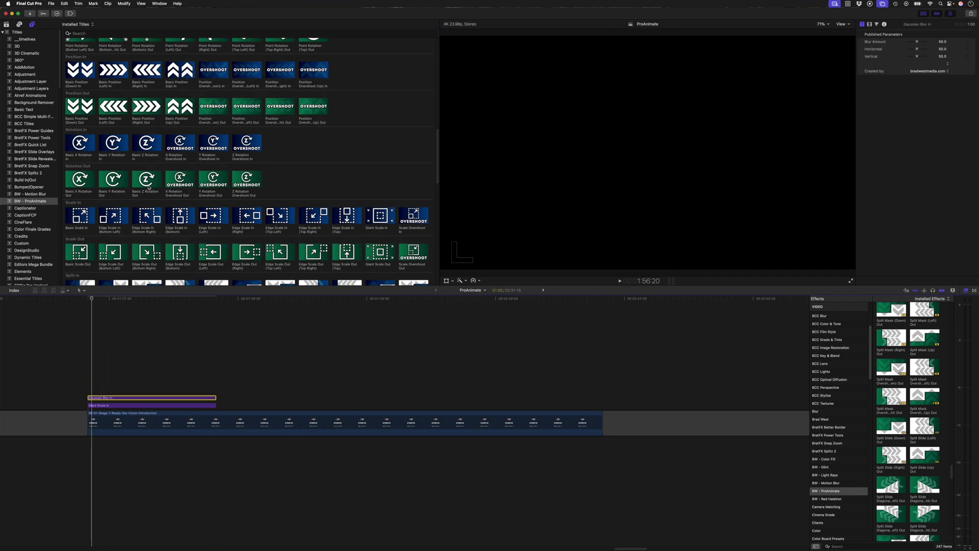
scroll(149, 187, down, 10)
drag(147, 190, 474, 390)
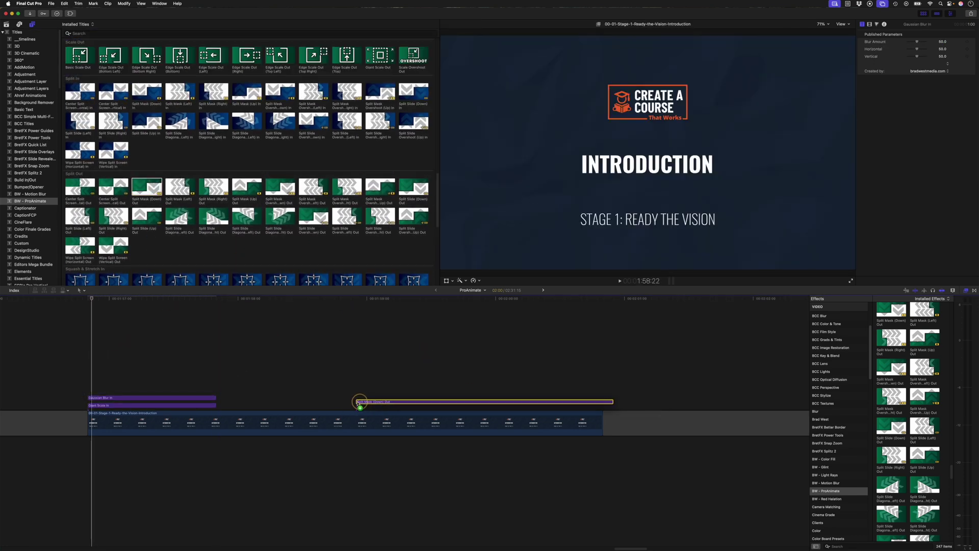
drag(347, 402, 347, 404)
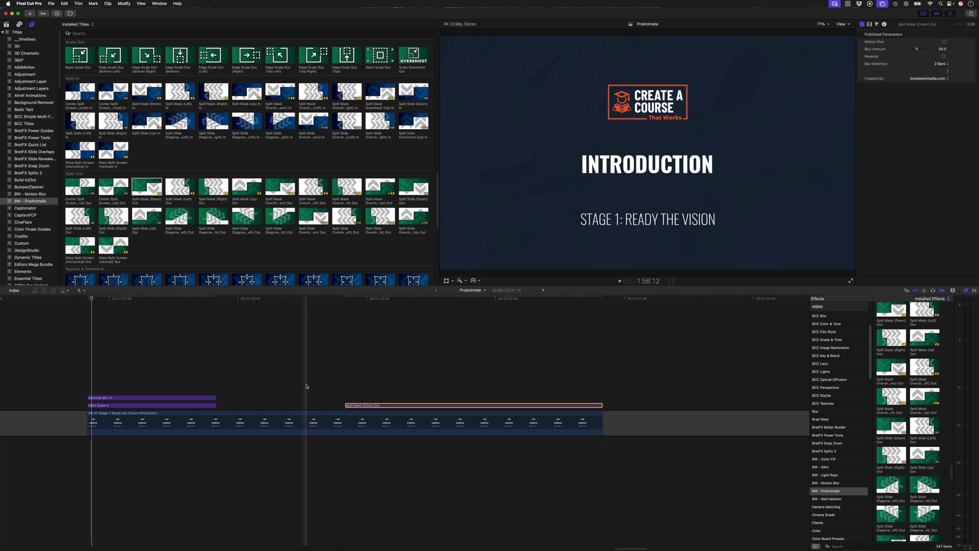